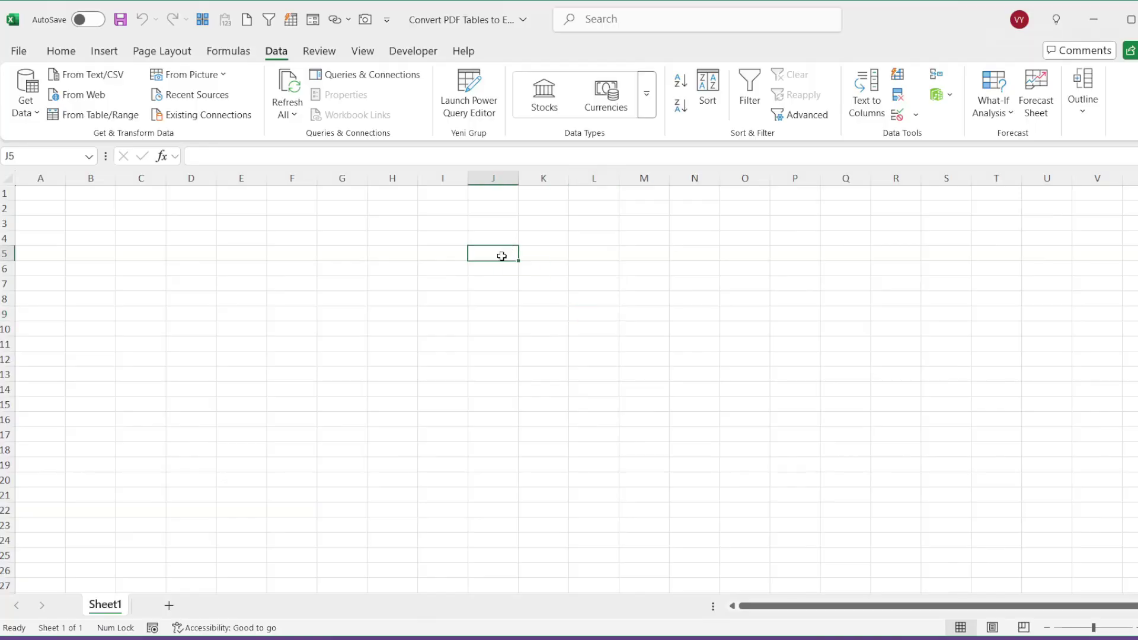
# - Select cell G5, skim the climatological PDF, and return to the workbook at K6
pyautogui.click(60, 50)
pyautogui.click(364, 259)
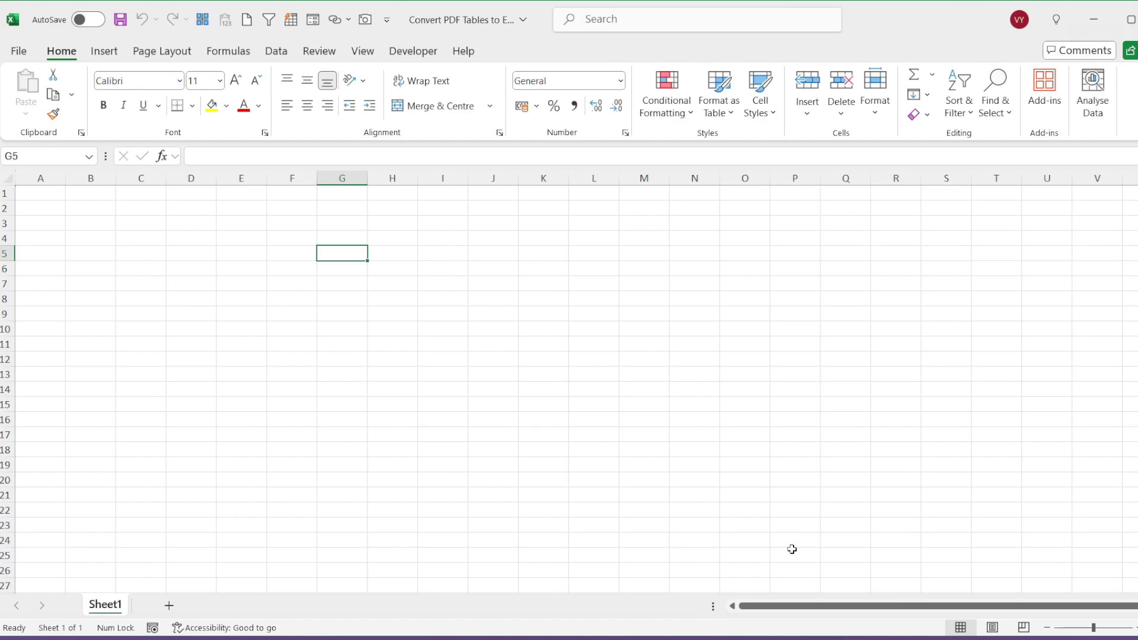
pyautogui.click(679, 639)
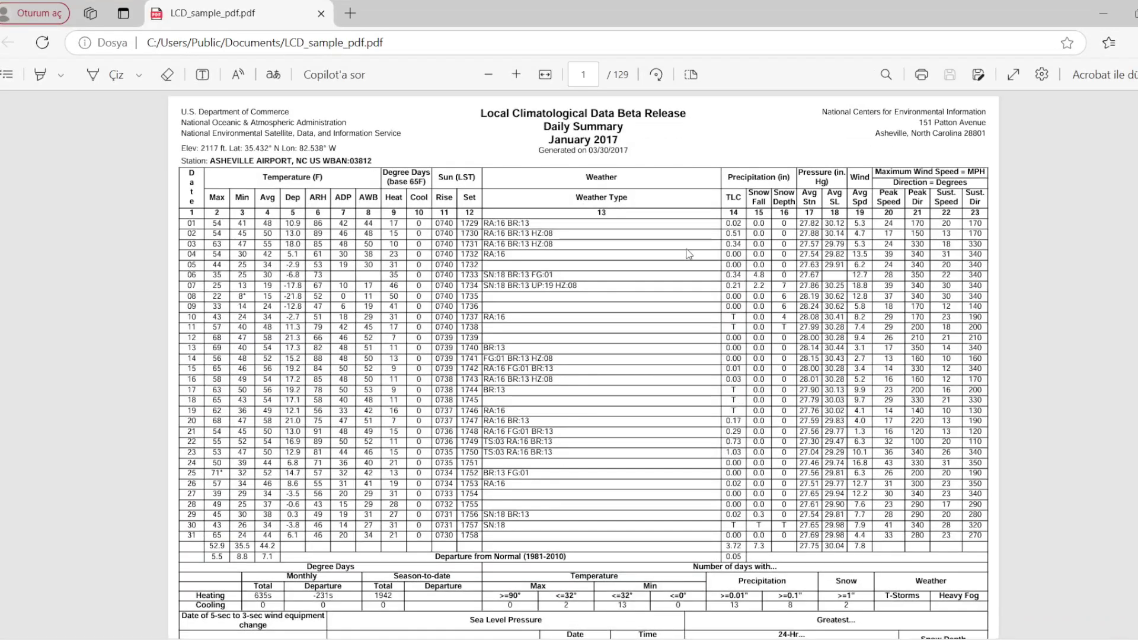
pyautogui.scroll(-8, 625, 237)
pyautogui.scroll(-1, 762, 347)
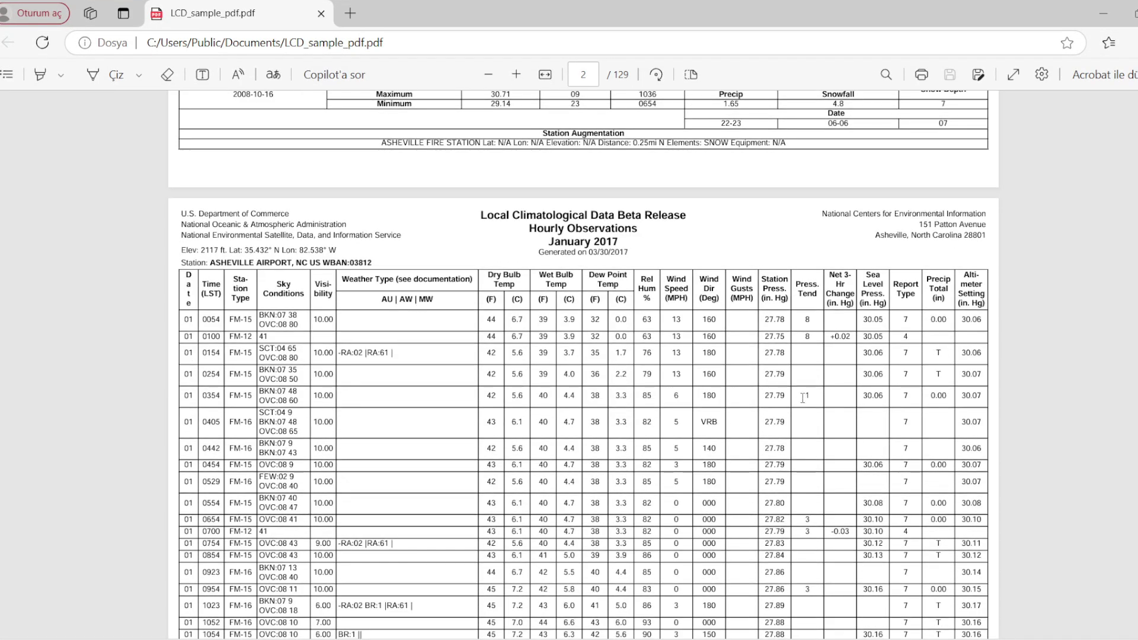
pyautogui.scroll(-5, 596, 444)
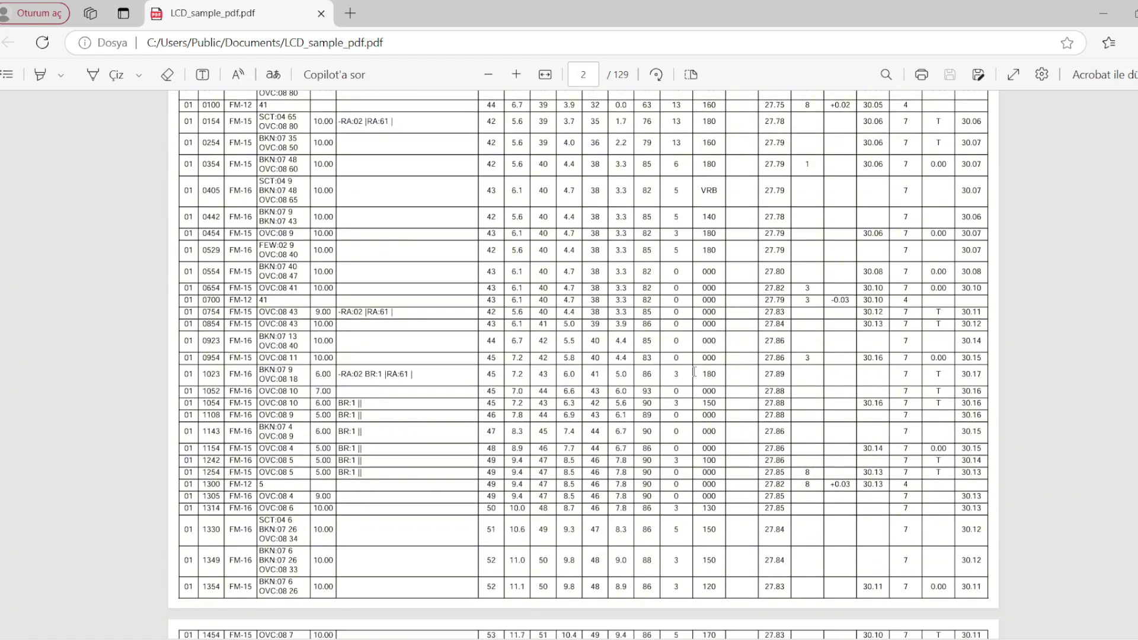
pyautogui.click(1101, 14)
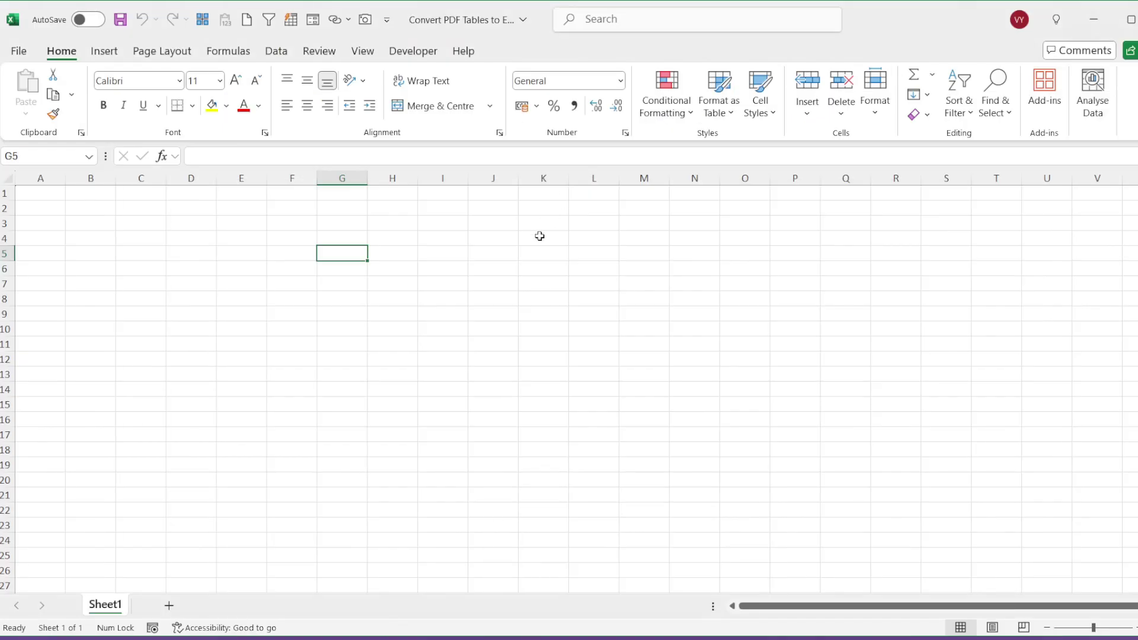
pyautogui.click(543, 268)
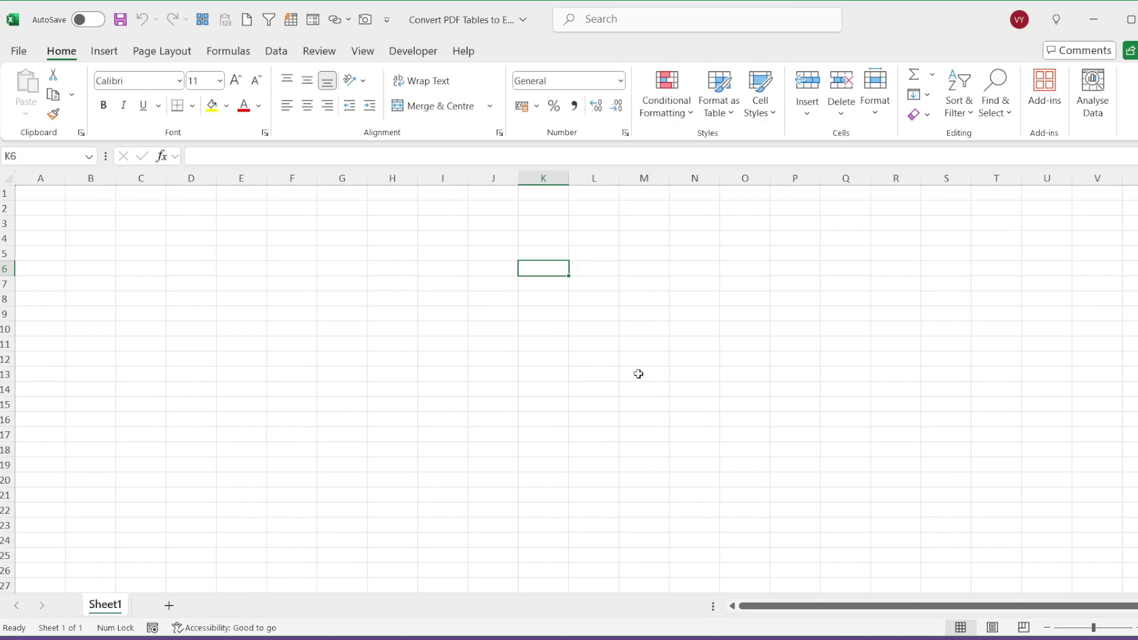
# - Review the page-1 table rows in the PDF, then return to the top of page 1
pyautogui.hotkey('alt', 'Tab')
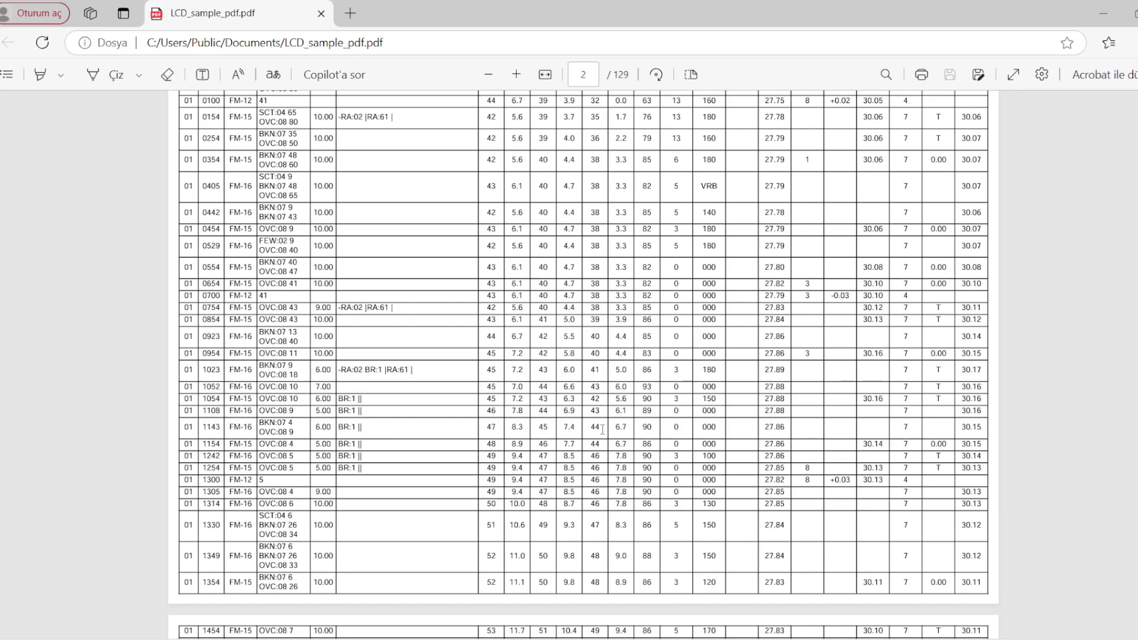
pyautogui.scroll(-3, 415, 367)
pyautogui.scroll(-3, 416, 367)
pyautogui.moveTo(290, 319); pyautogui.dragTo(492, 388)
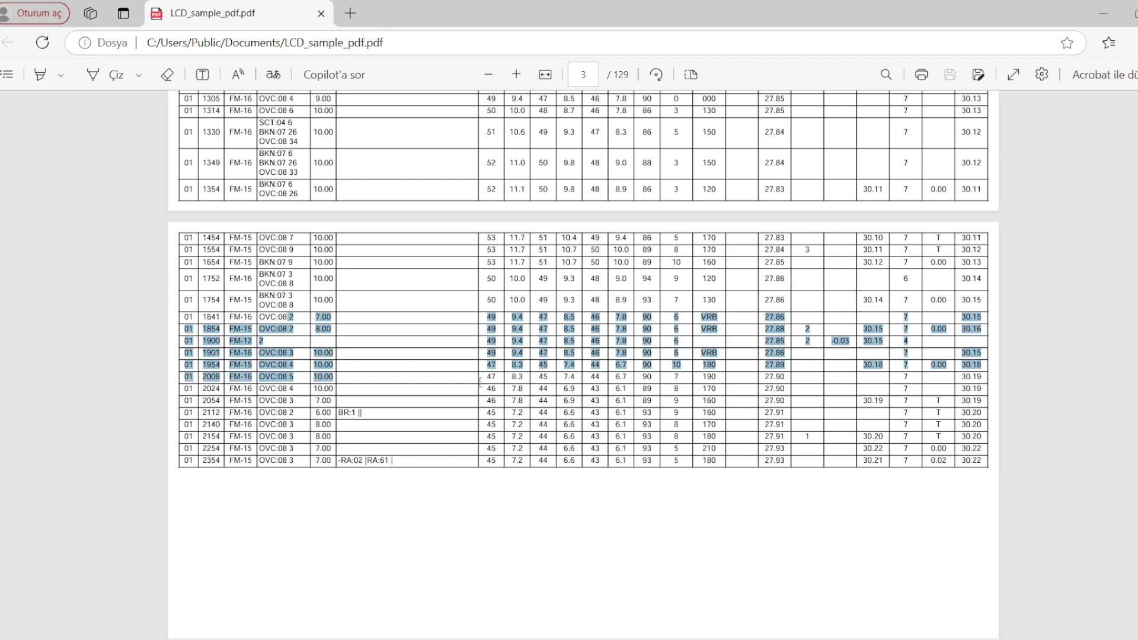
pyautogui.click(619, 356)
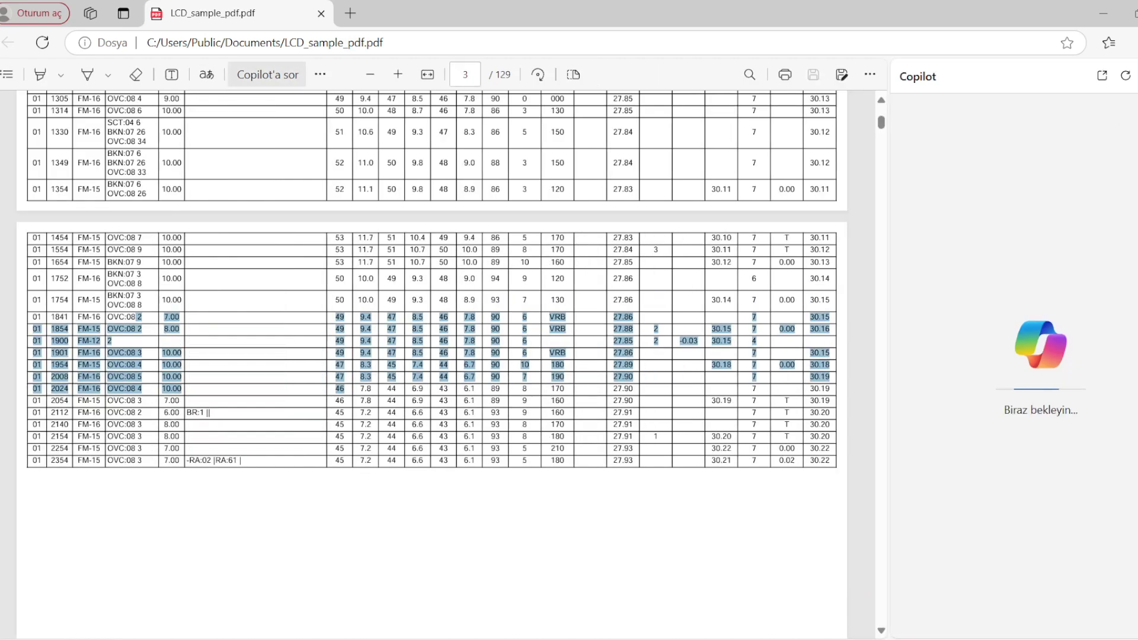
pyautogui.scroll(-10, 626, 343)
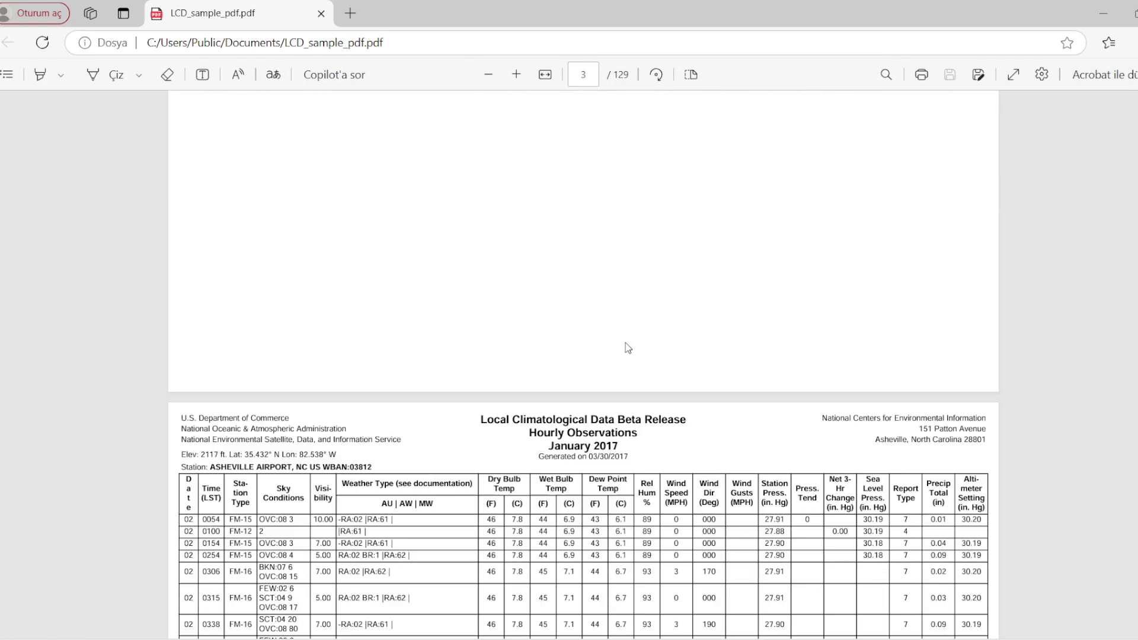
pyautogui.scroll(5, 788, 305)
pyautogui.scroll(-20, 1043, 231)
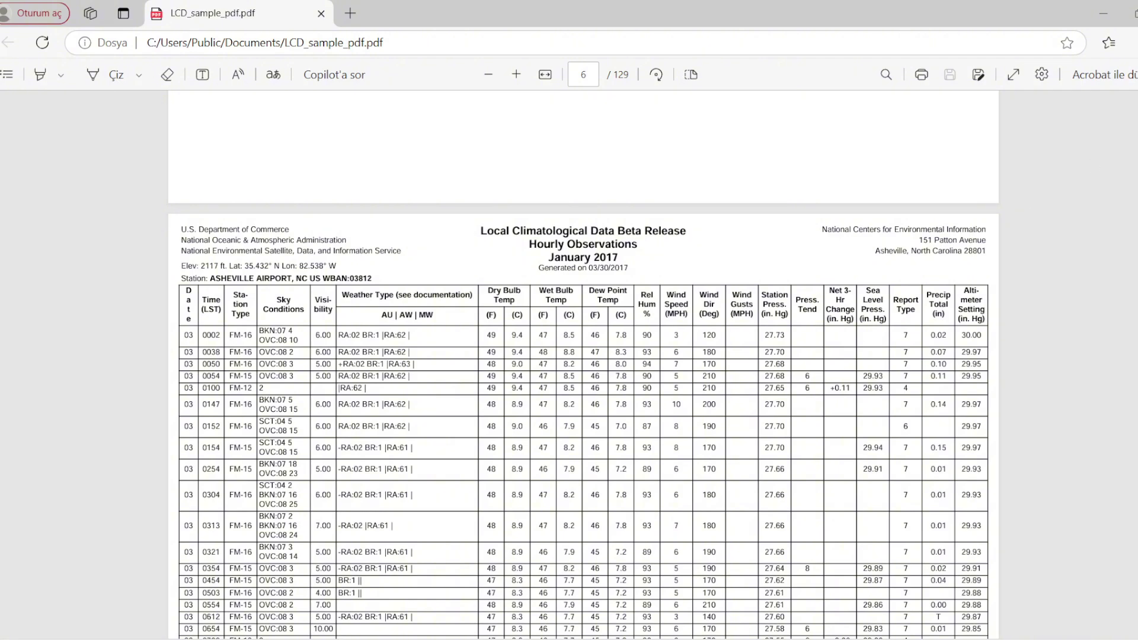
pyautogui.press('Home')
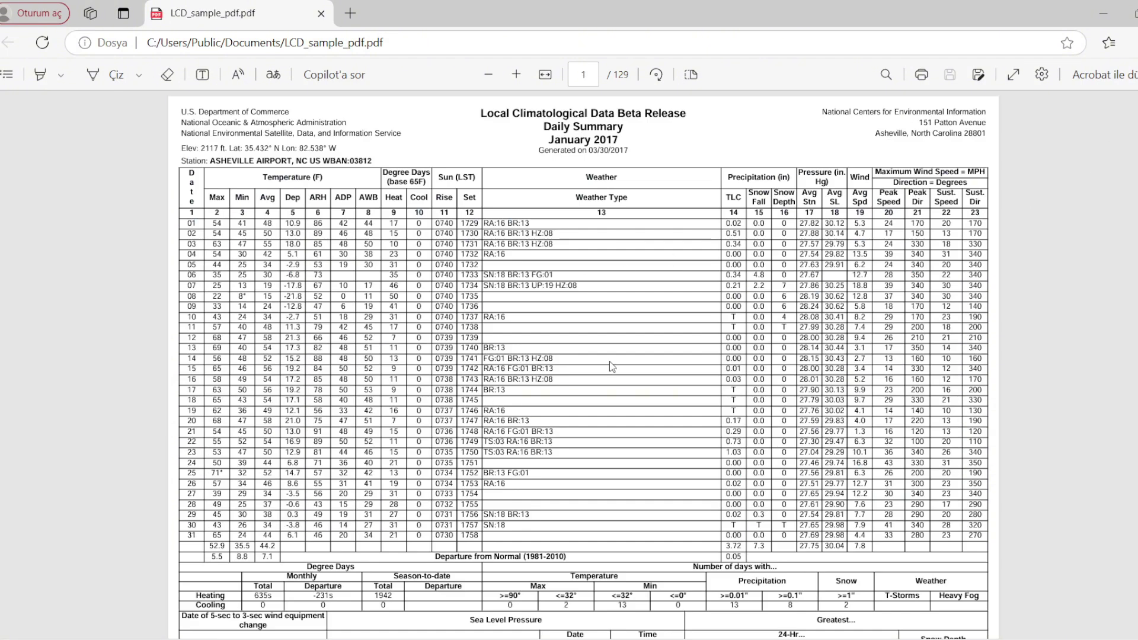
pyautogui.click(1093, 14)
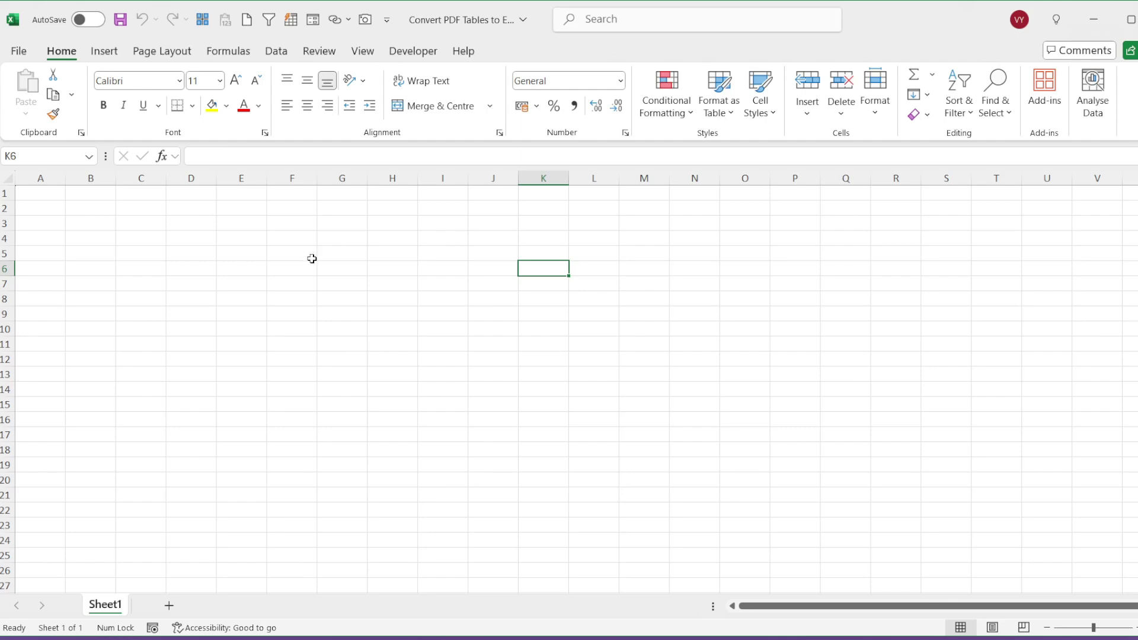
# - Inspect the PDF's Temperature (F) heading, then make D3 the starting cell in the workbook
pyautogui.click(656, 631)
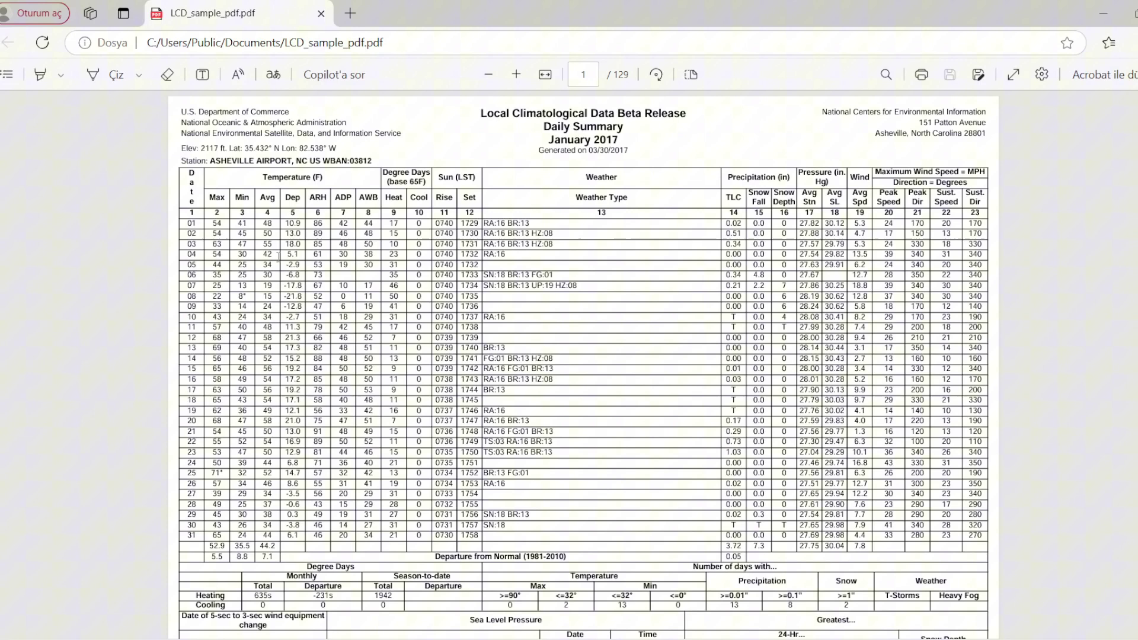
pyautogui.moveTo(283, 177); pyautogui.dragTo(319, 180)
pyautogui.click(367, 222)
pyautogui.scroll(-15, 757, 183)
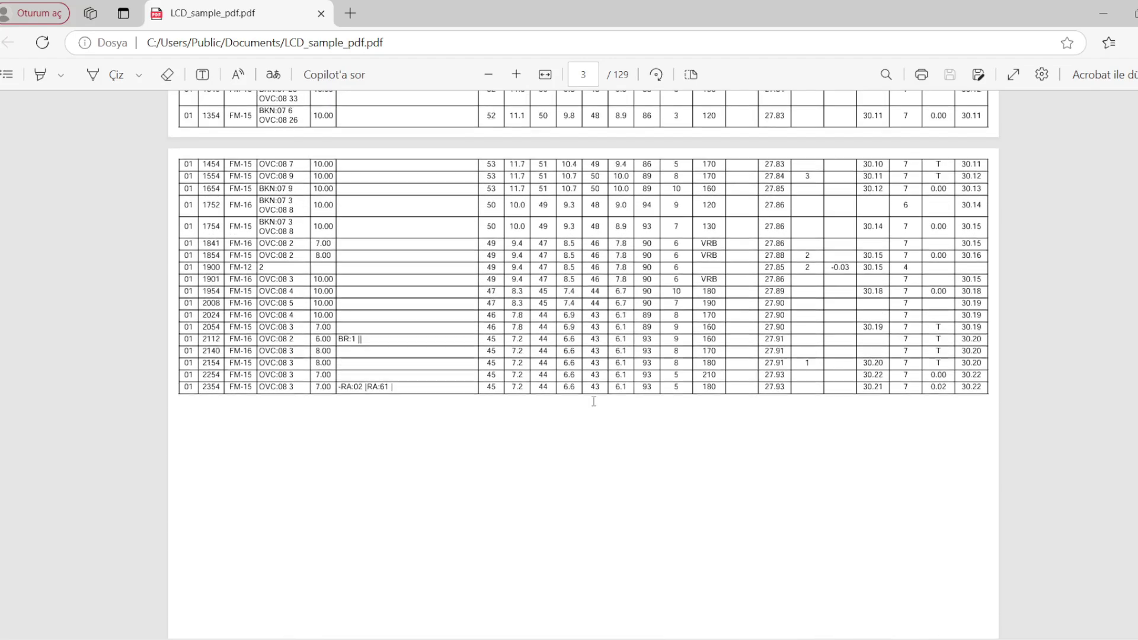
pyautogui.scroll(8, 592, 394)
pyautogui.scroll(8, 592, 394)
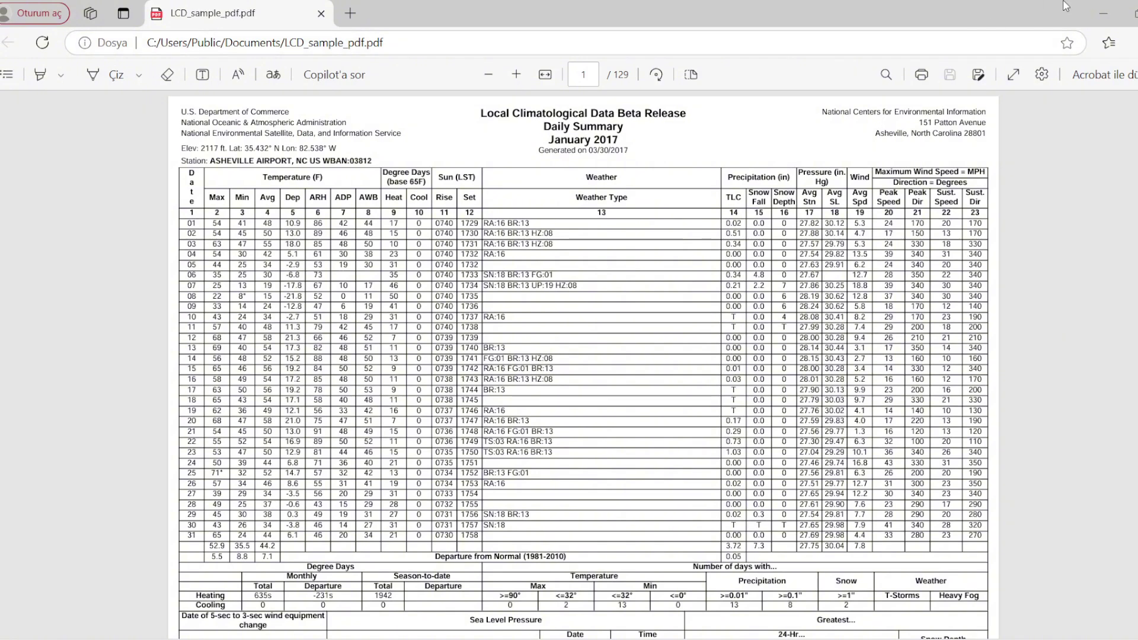
pyautogui.click(1092, 12)
pyautogui.click(176, 223)
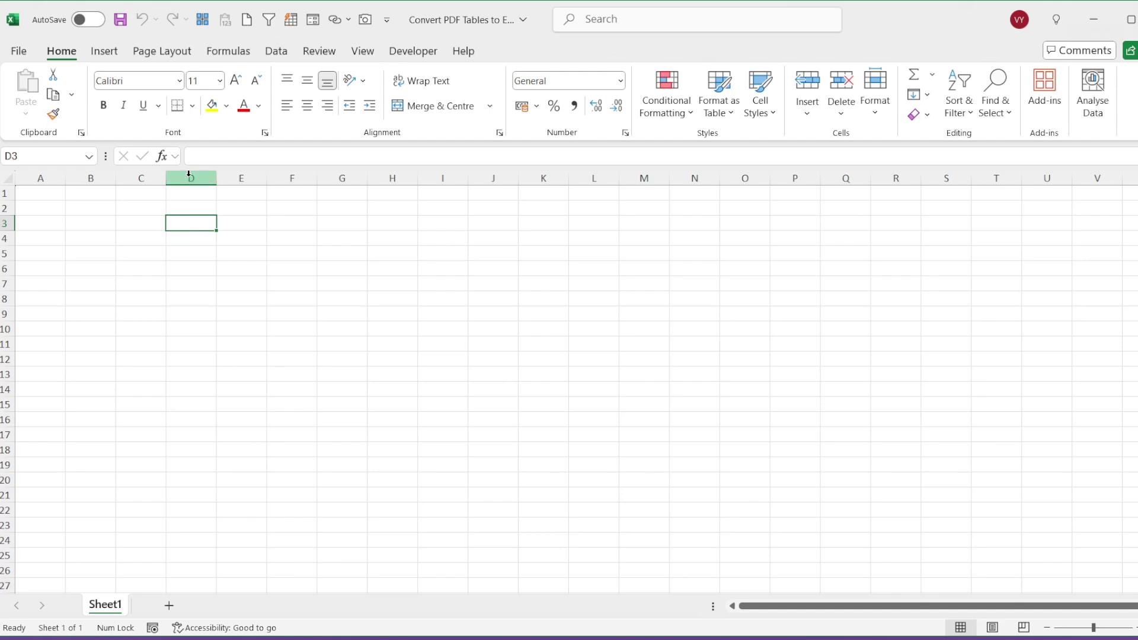
# - Import LCD_sample_pdf through Data > Get Data > From File > From PDF
pyautogui.click(276, 51)
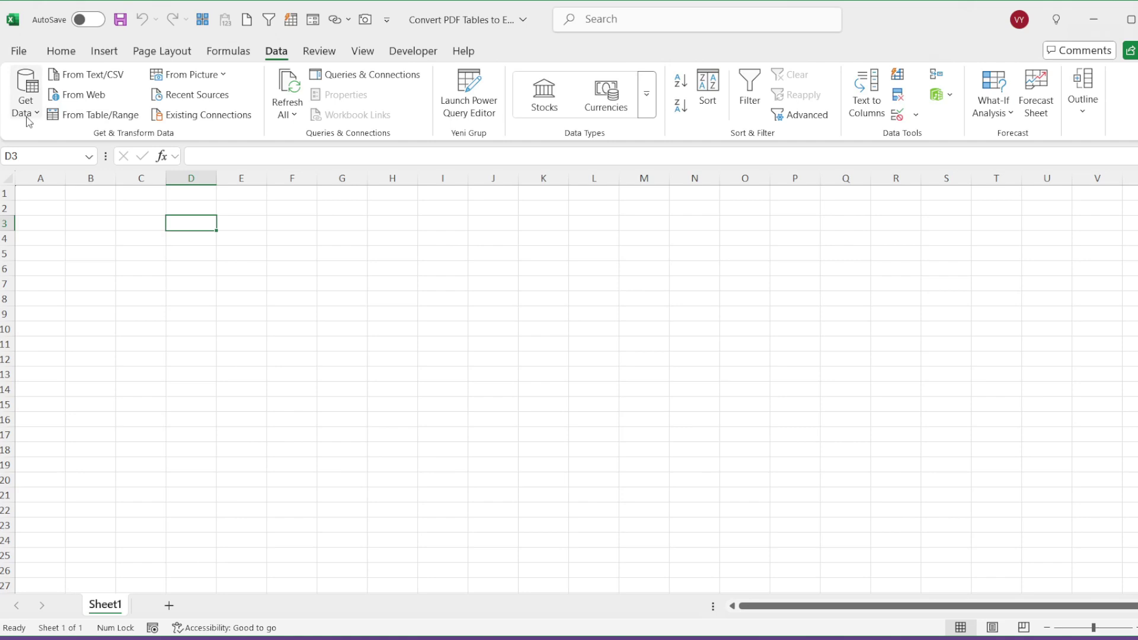
pyautogui.click(28, 121)
pyautogui.moveTo(132, 139)
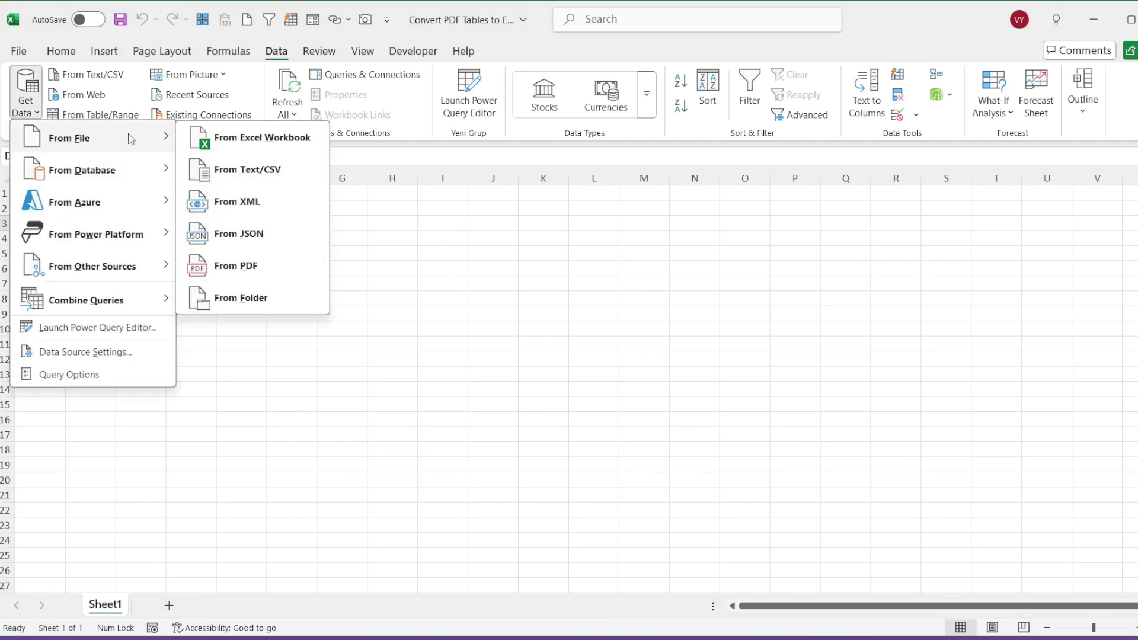
pyautogui.click(240, 267)
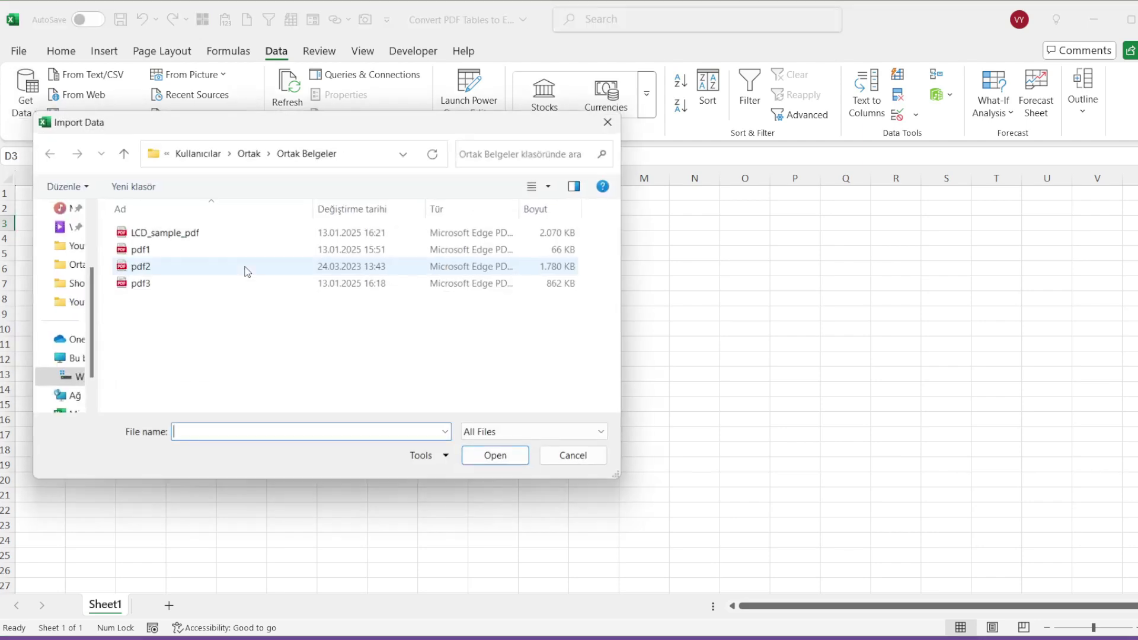
pyautogui.click(178, 232)
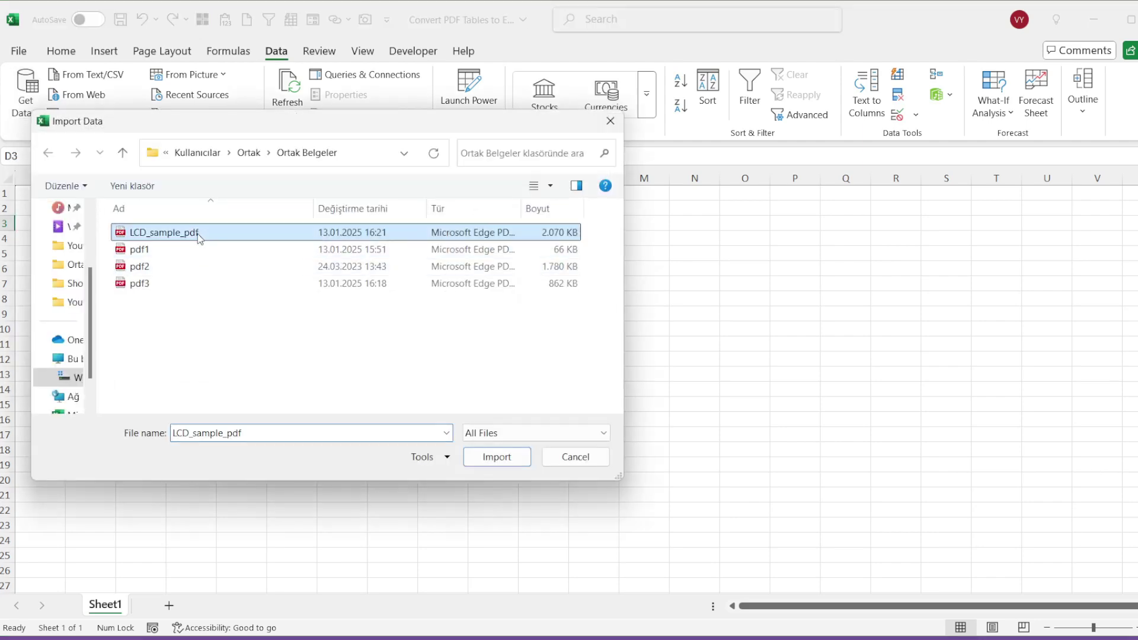
pyautogui.click(496, 457)
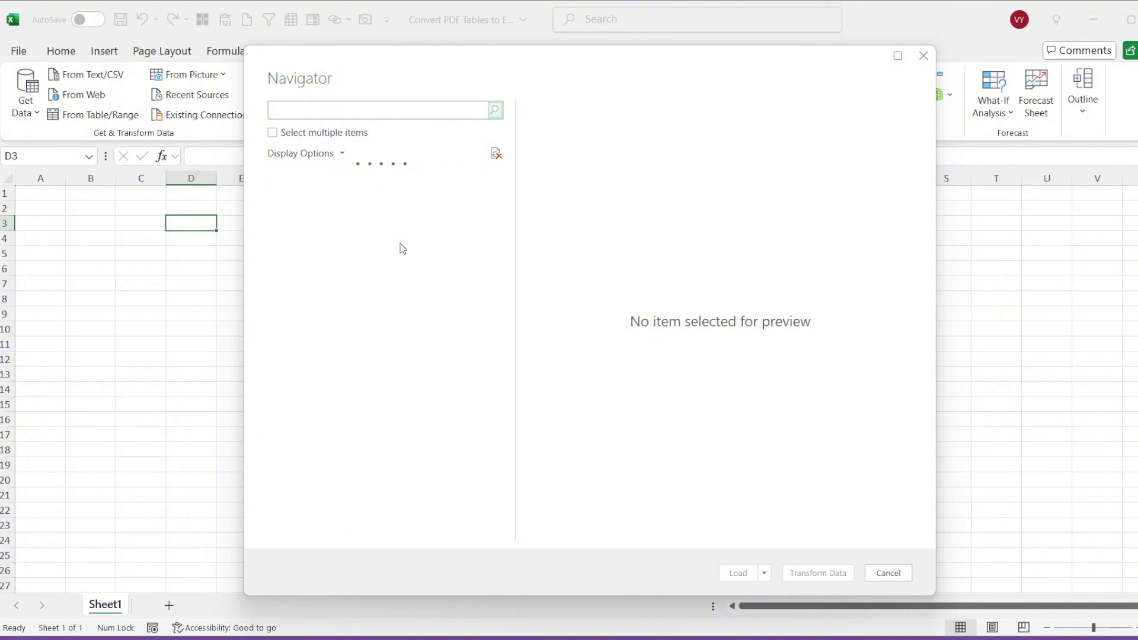
# - Preview Table121, Table124, Table116, Table112, Table004 and Table002 in the Navigator
pyautogui.scroll(-9, 395, 356)
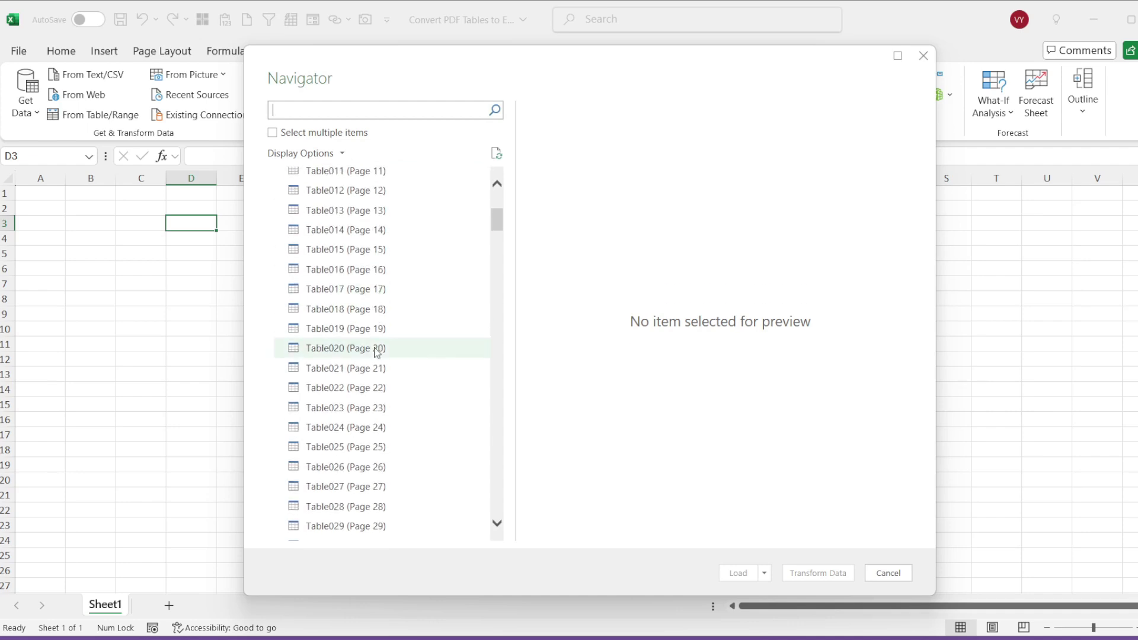
pyautogui.scroll(-11, 404, 428)
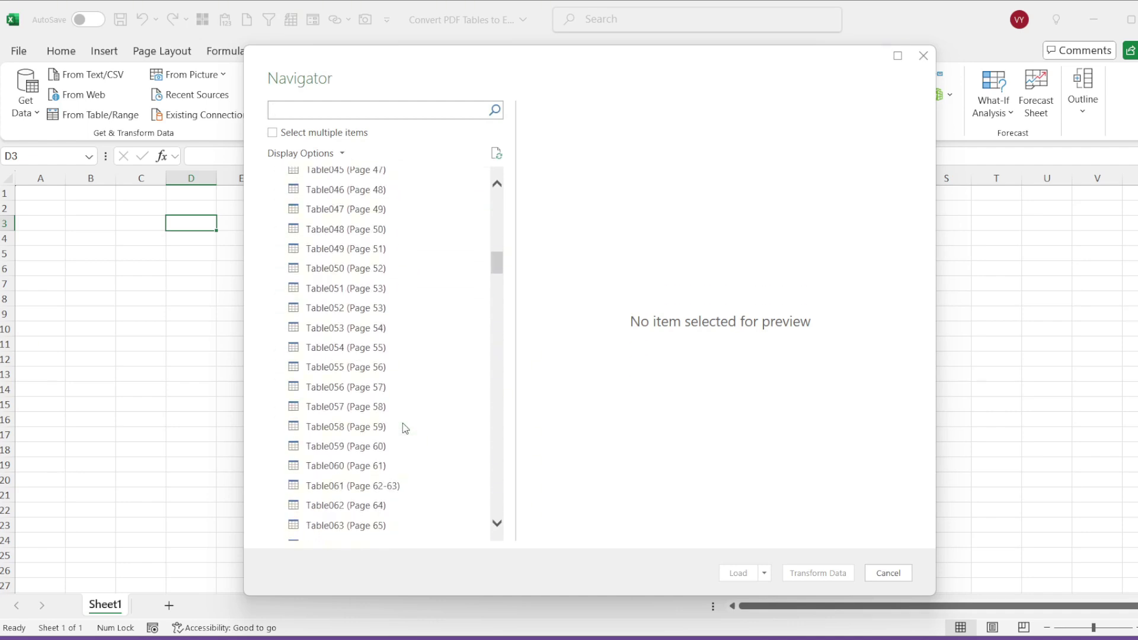
pyautogui.scroll(-13, 404, 428)
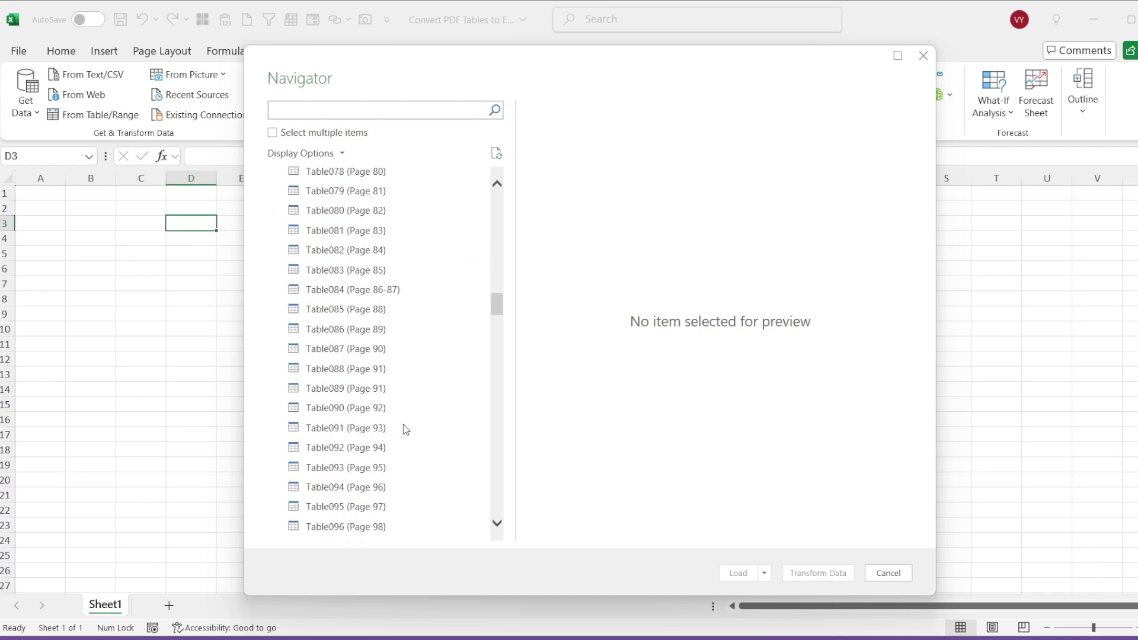
pyautogui.scroll(-2, 407, 432)
pyautogui.click(403, 437)
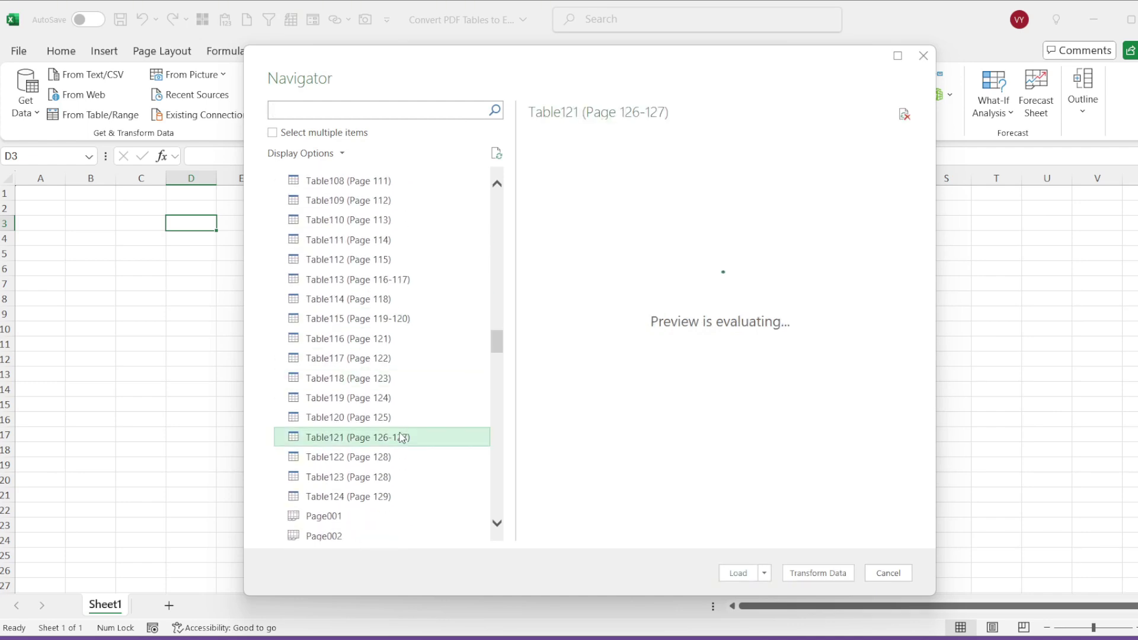
pyautogui.click(351, 498)
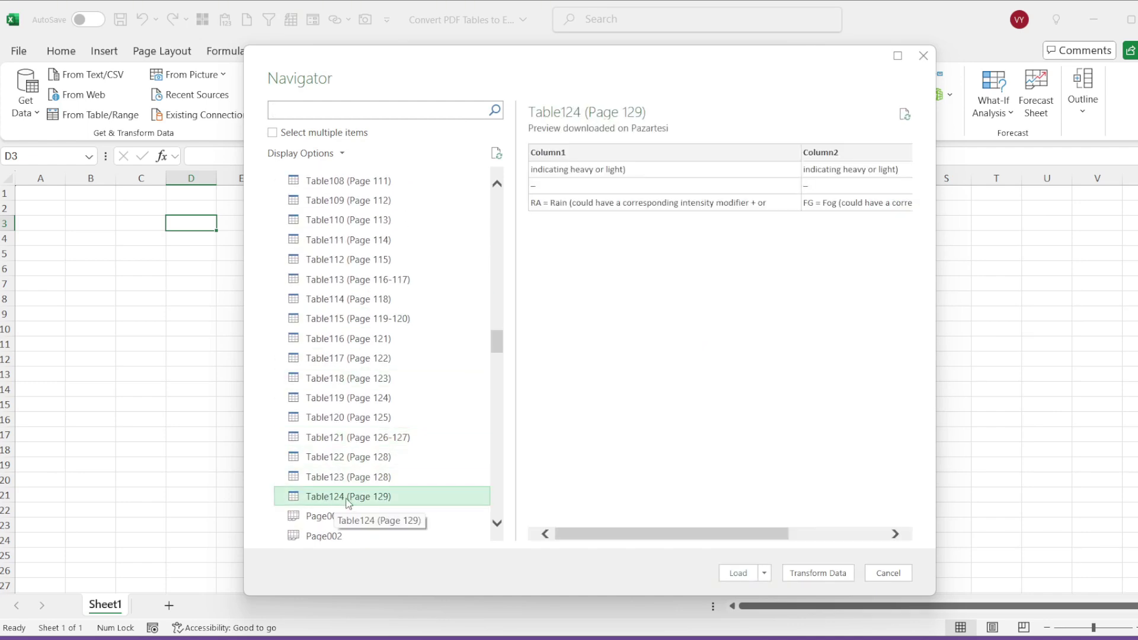
pyautogui.click(327, 339)
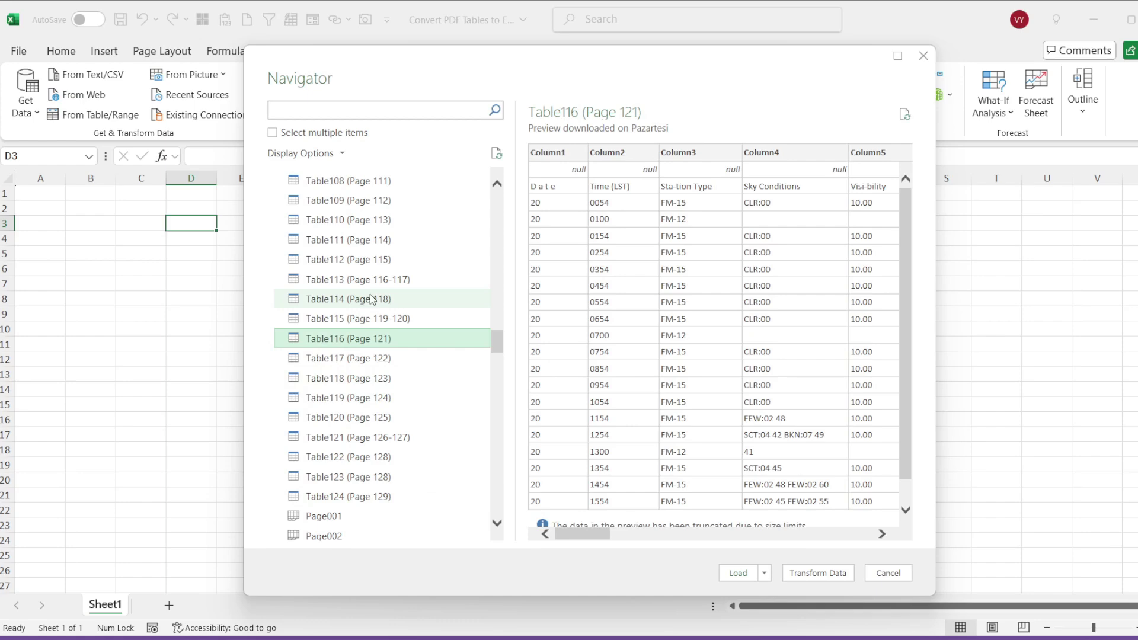
pyautogui.click(363, 259)
pyautogui.moveTo(492, 339); pyautogui.dragTo(495, 202)
pyautogui.click(342, 256)
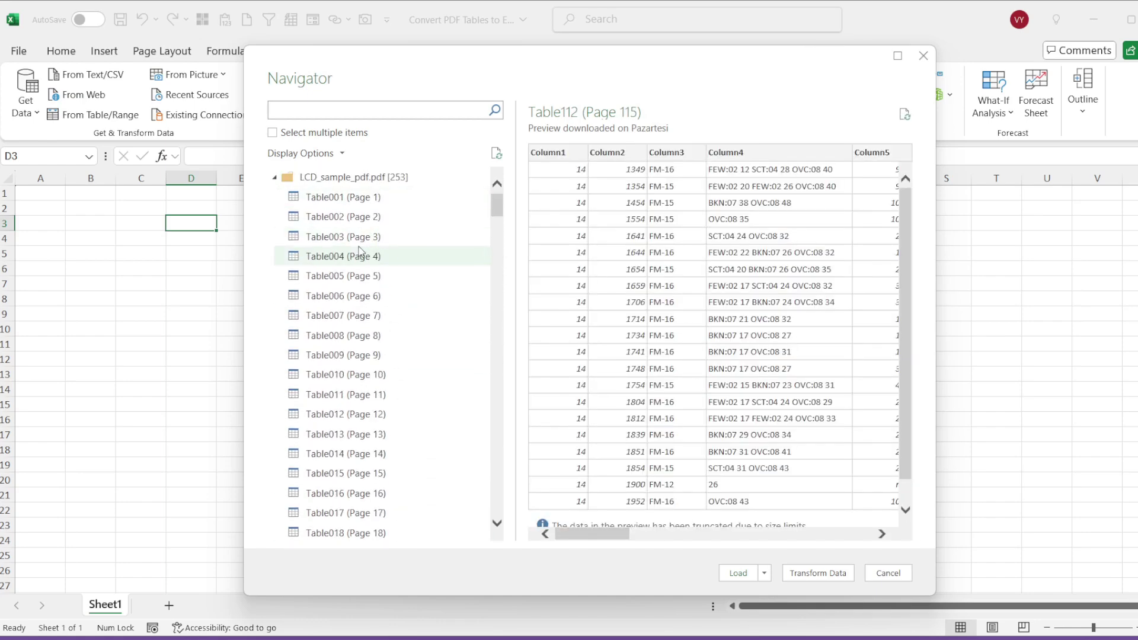
pyautogui.click(331, 217)
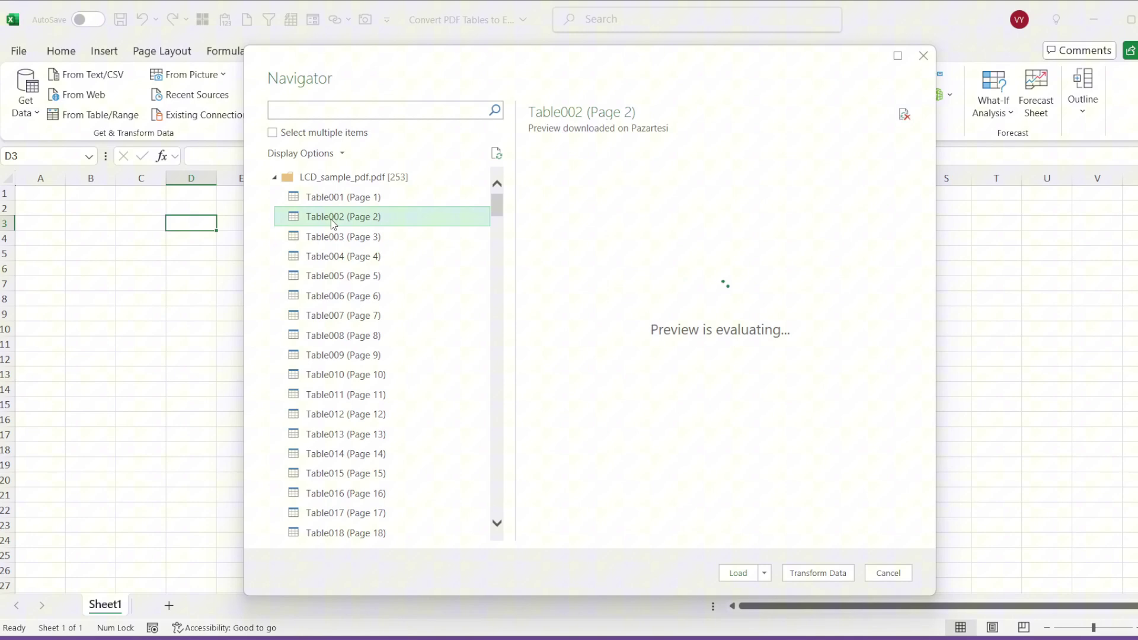
# - Tick Table001–Table003 under Select multiple items, then untick them and turn multi-select off
pyautogui.click(273, 133)
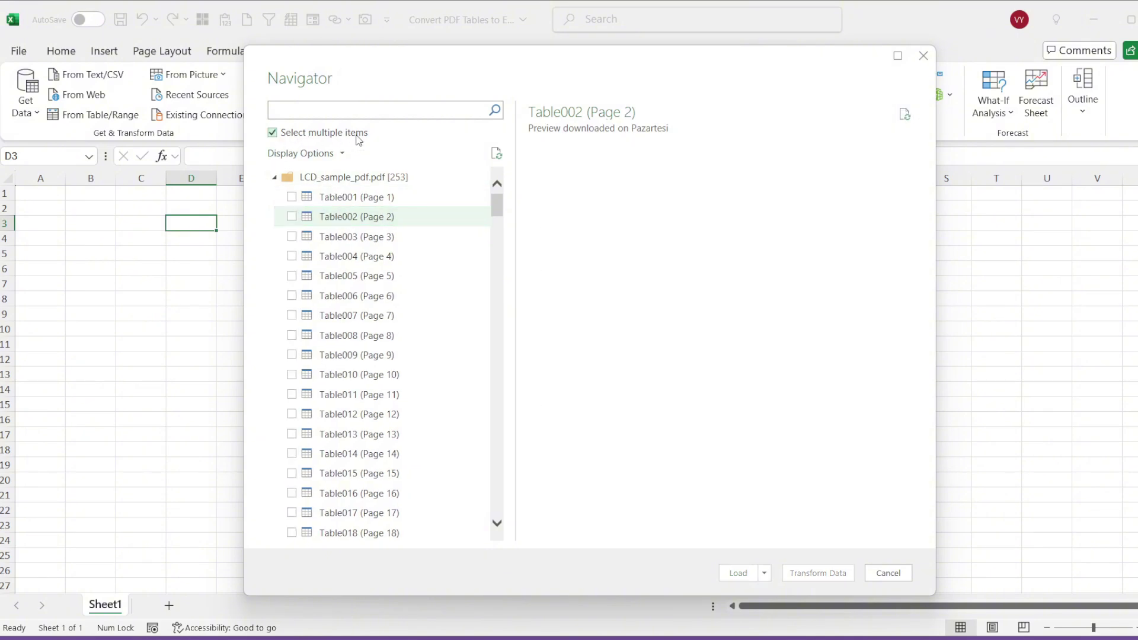
pyautogui.click(292, 217)
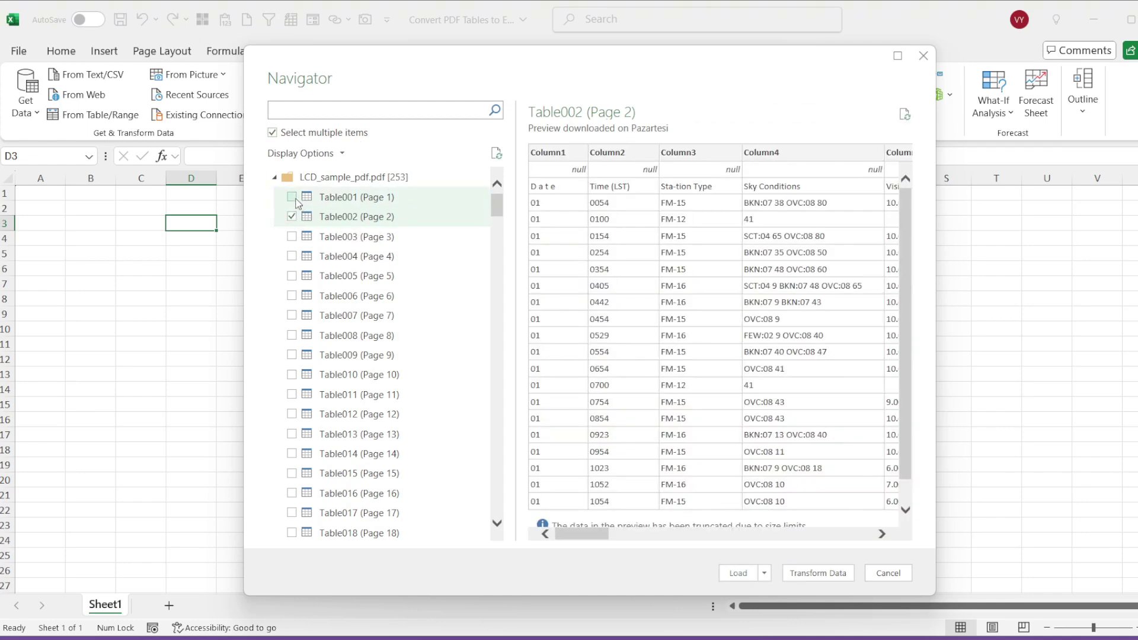
pyautogui.click(291, 197)
pyautogui.click(291, 237)
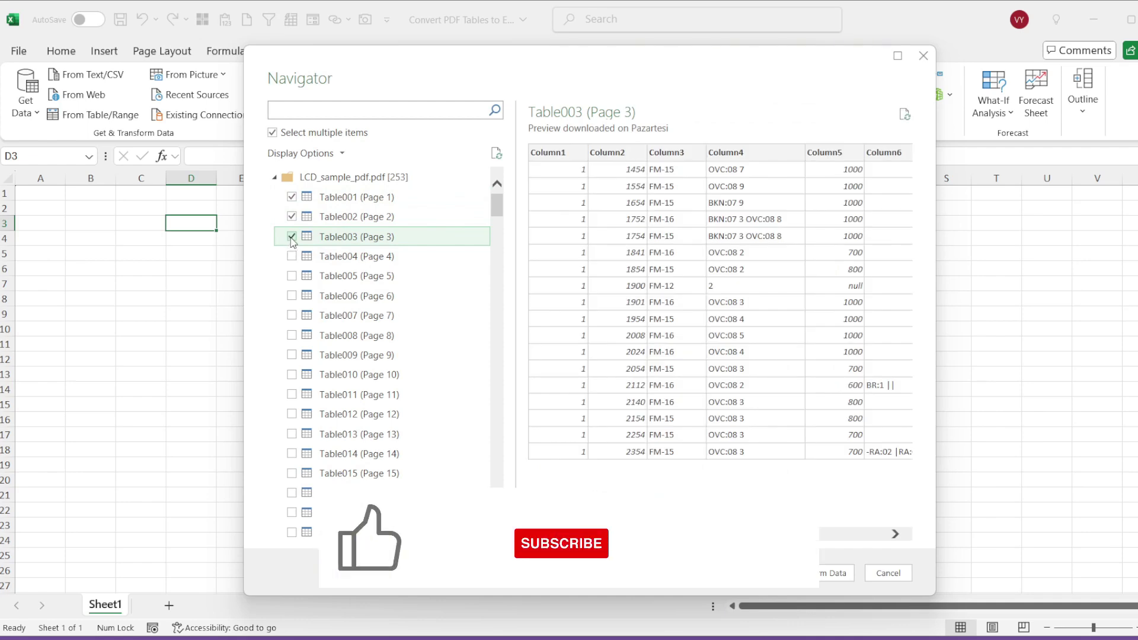
pyautogui.click(292, 236)
pyautogui.click(291, 217)
pyautogui.click(291, 197)
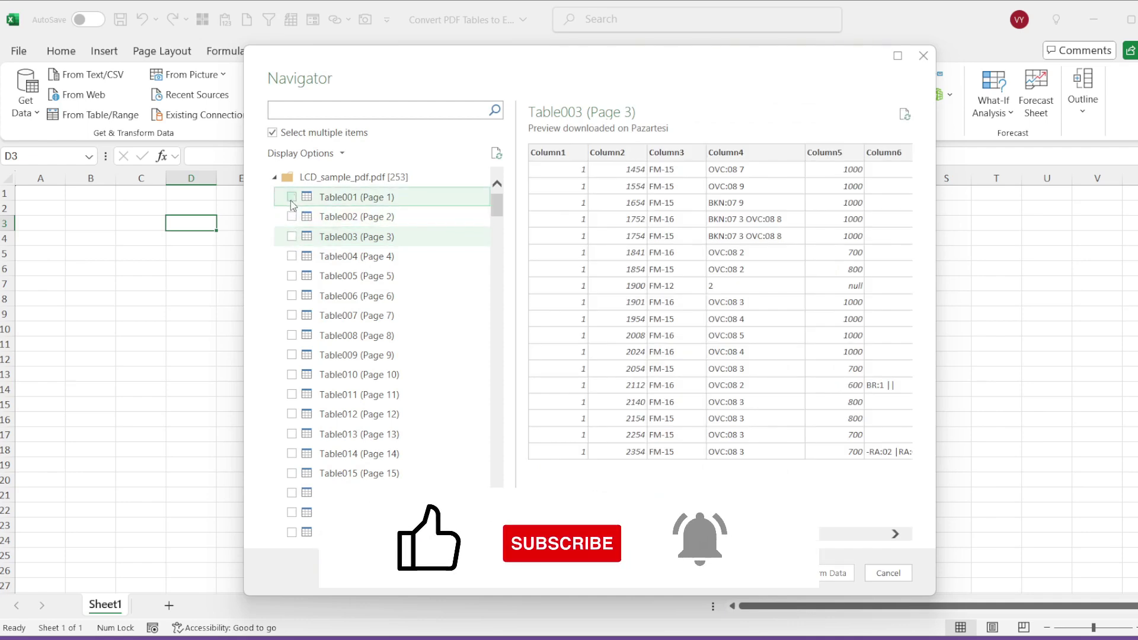
pyautogui.click(274, 135)
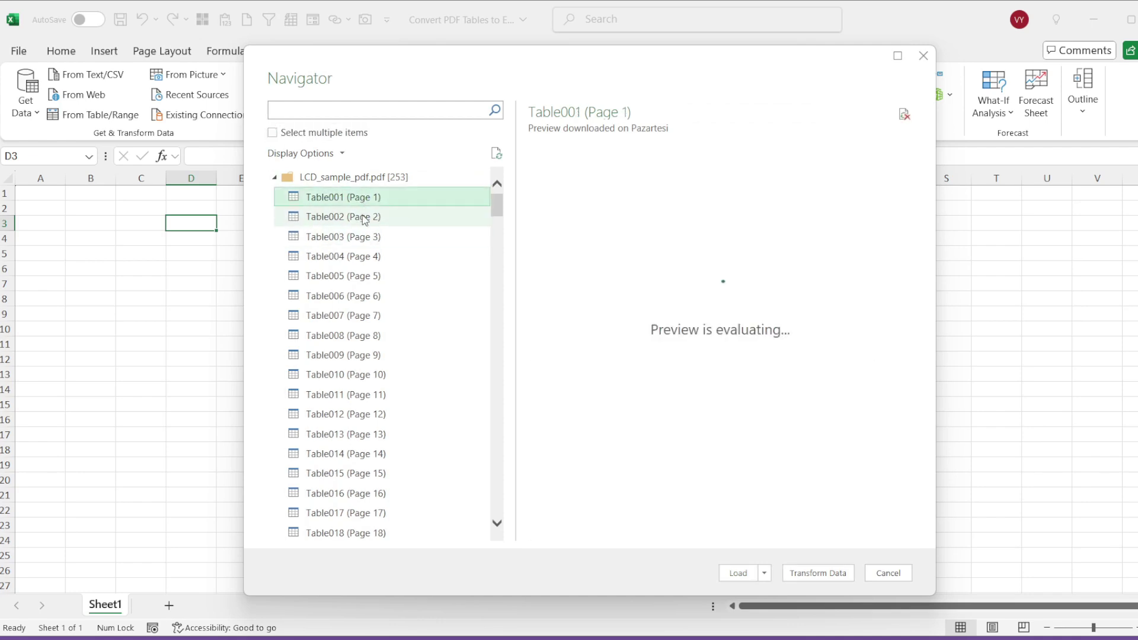
# - Send Table001 (Page 1) to the Power Query Editor with Transform Data
pyautogui.click(816, 573)
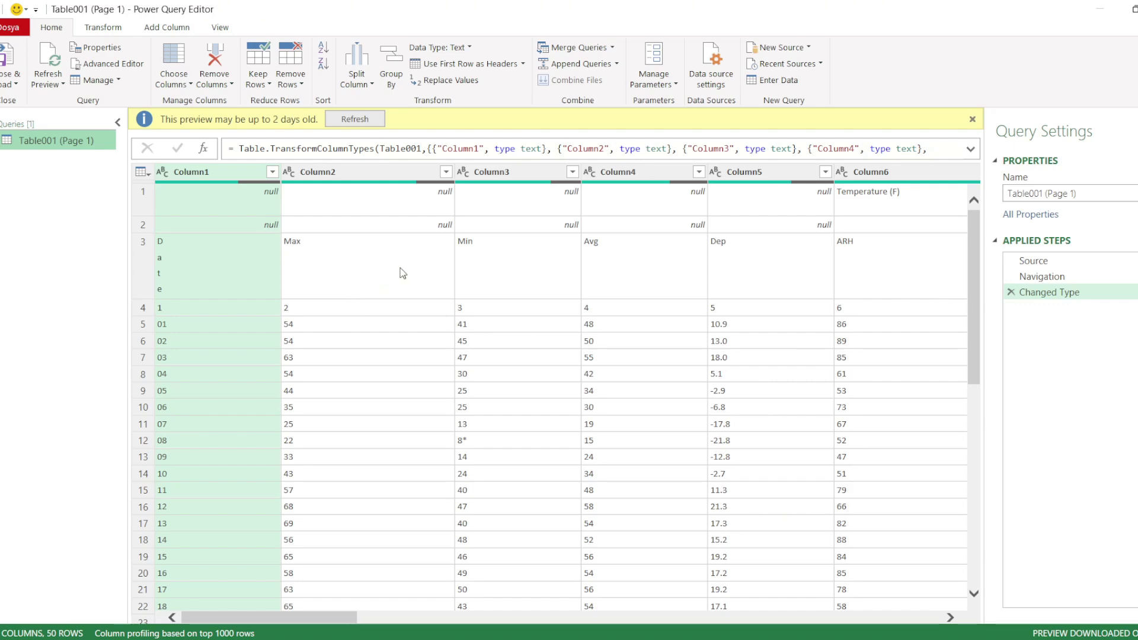
pyautogui.moveTo(319, 616); pyautogui.dragTo(180, 611)
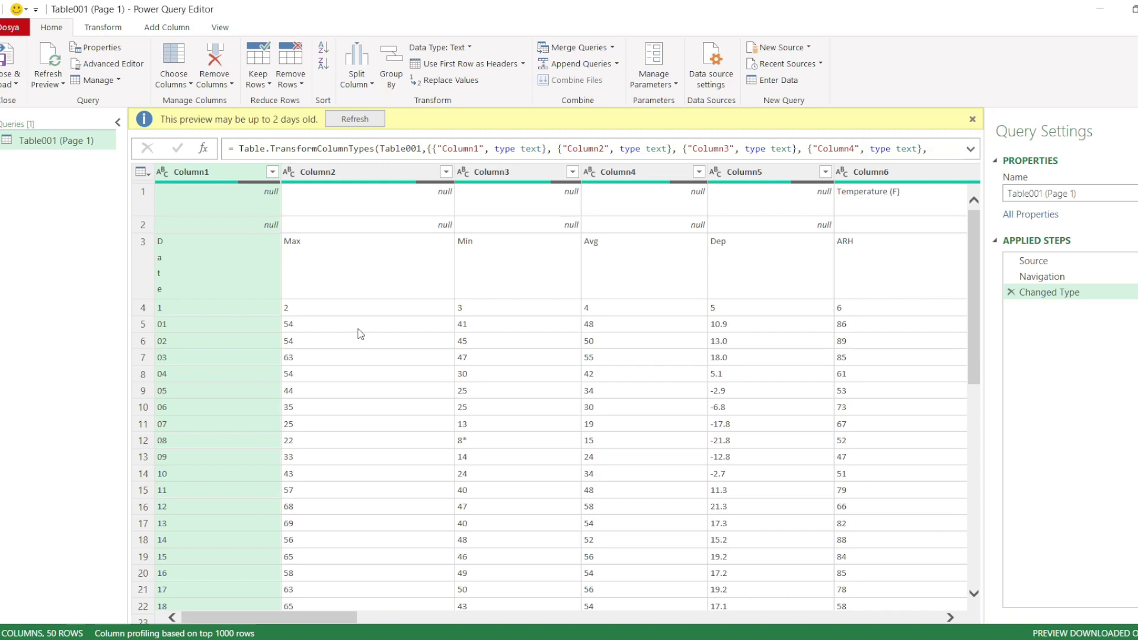
# - Remove the top 2 rows with Remove Top Rows, then reopen the dialog and cancel it
pyautogui.click(224, 82)
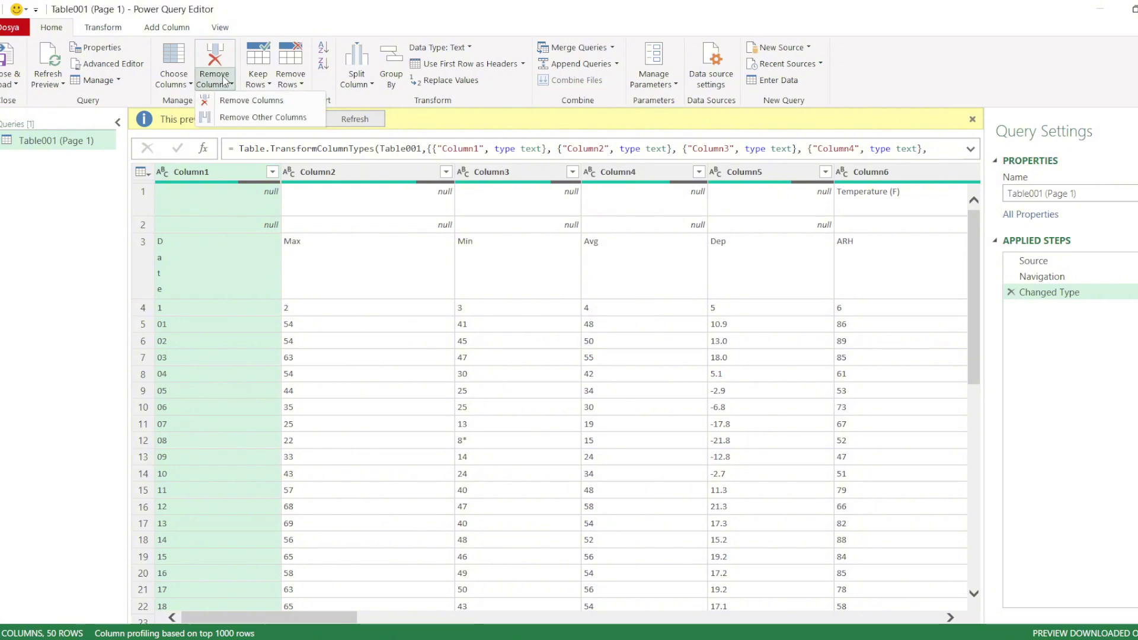
pyautogui.click(290, 82)
pyautogui.click(332, 101)
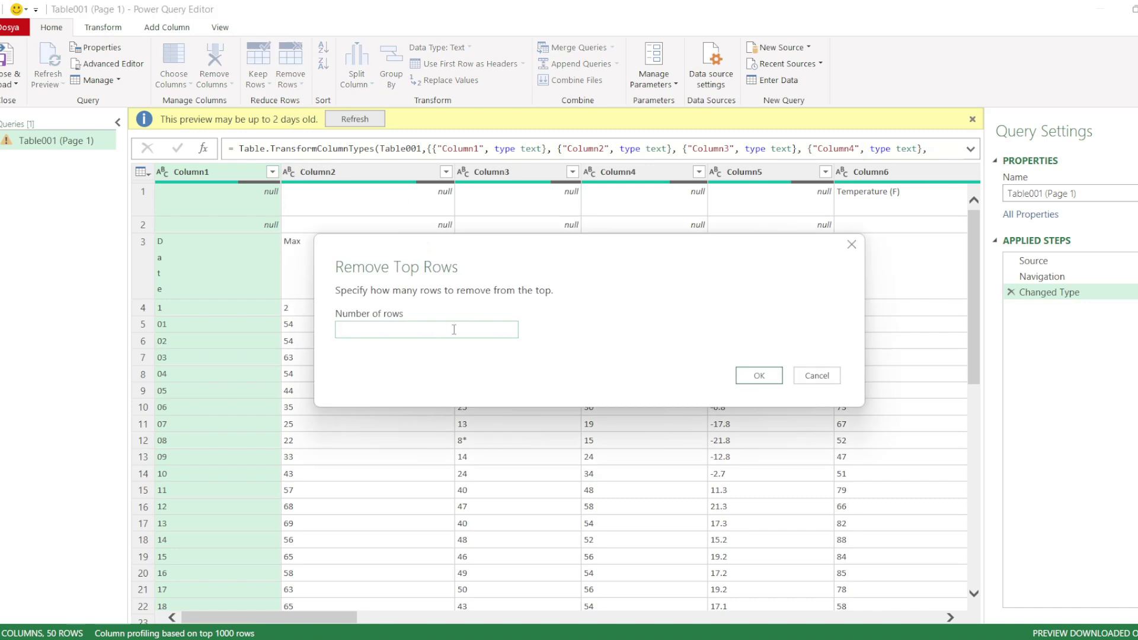
pyautogui.write('2')
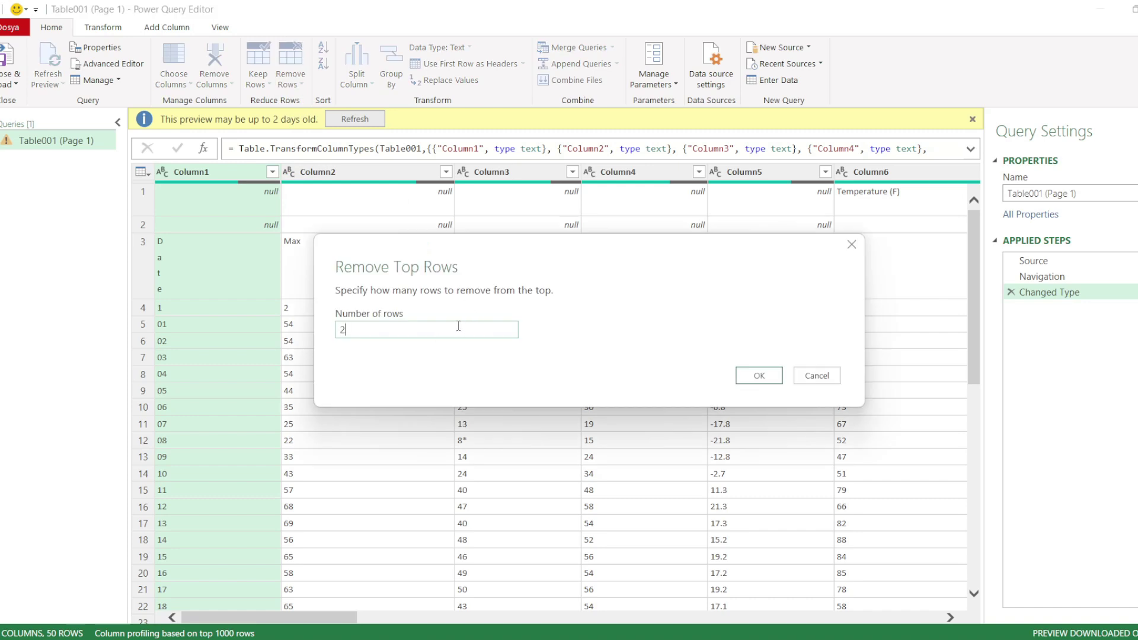
pyautogui.click(759, 376)
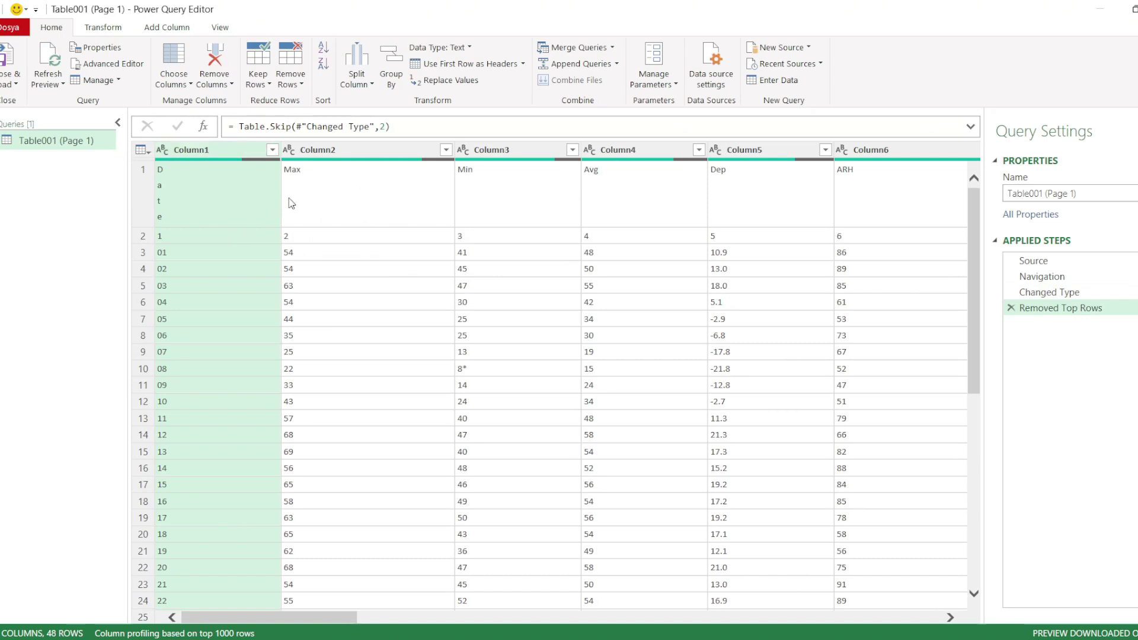
pyautogui.click(288, 82)
pyautogui.click(317, 102)
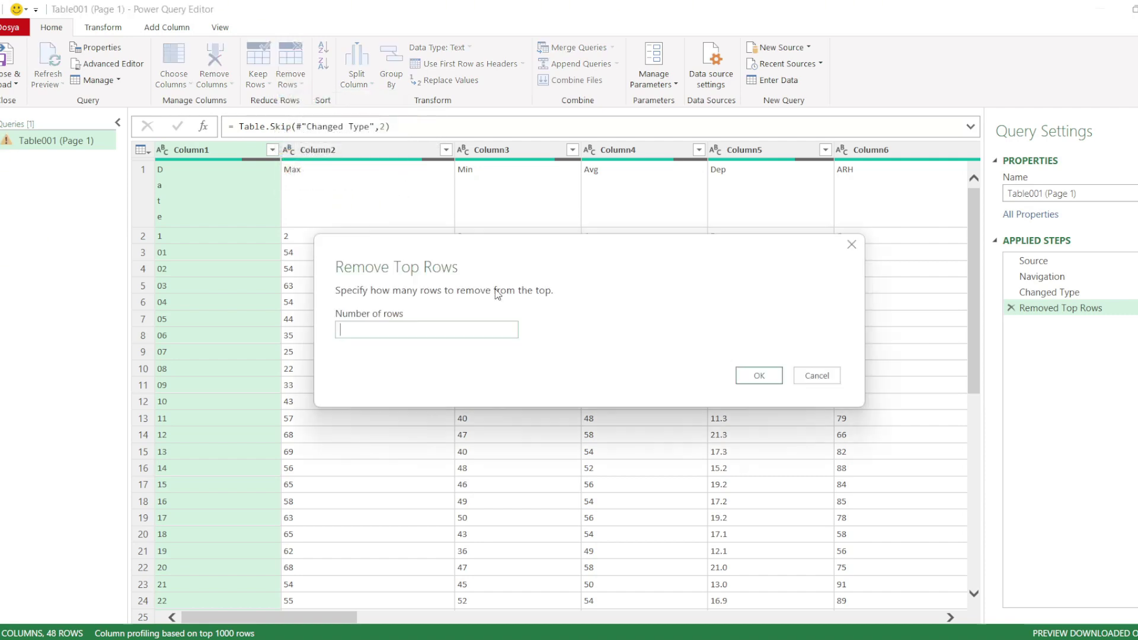
pyautogui.click(803, 380)
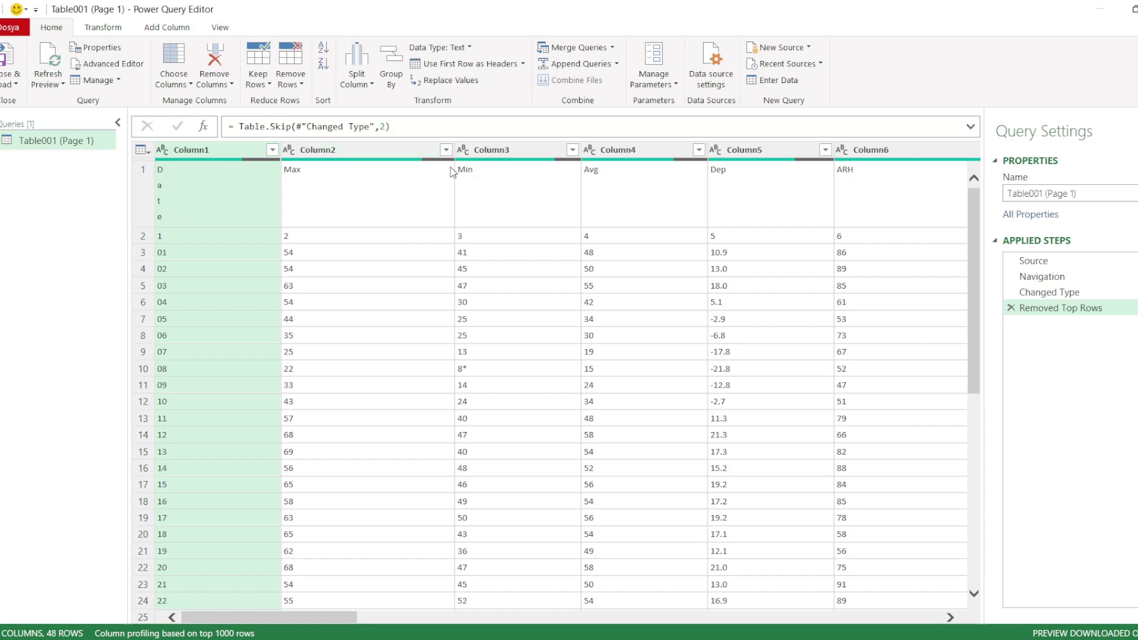
# - Check the Date, Max and Min cells in row 1, then promote that row to headers
pyautogui.click(224, 189)
pyautogui.click(390, 196)
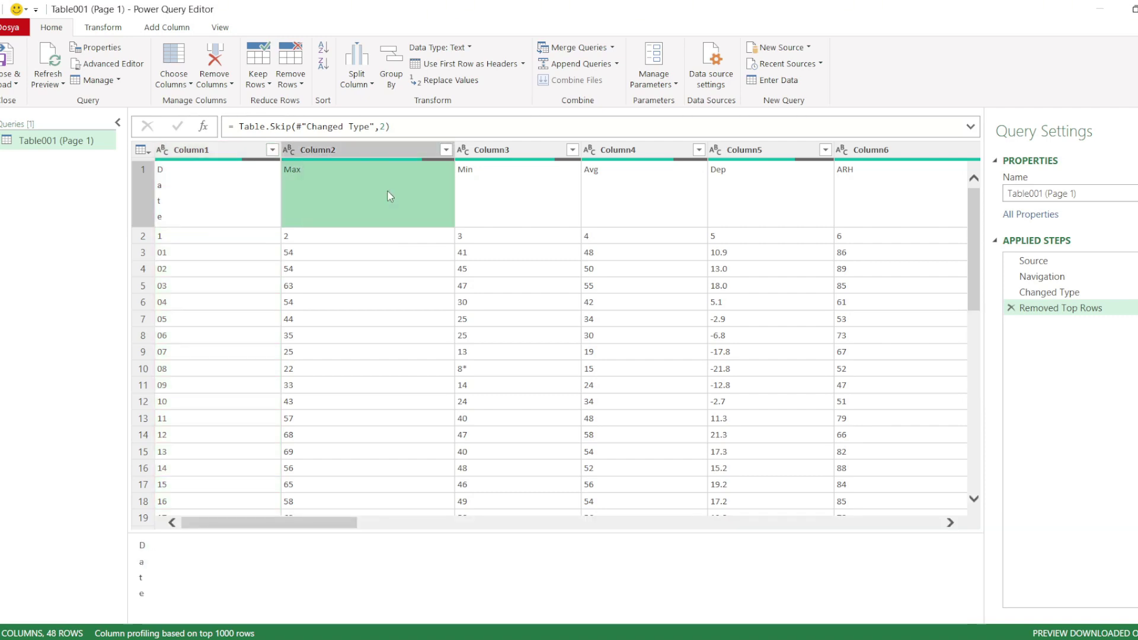
pyautogui.click(497, 196)
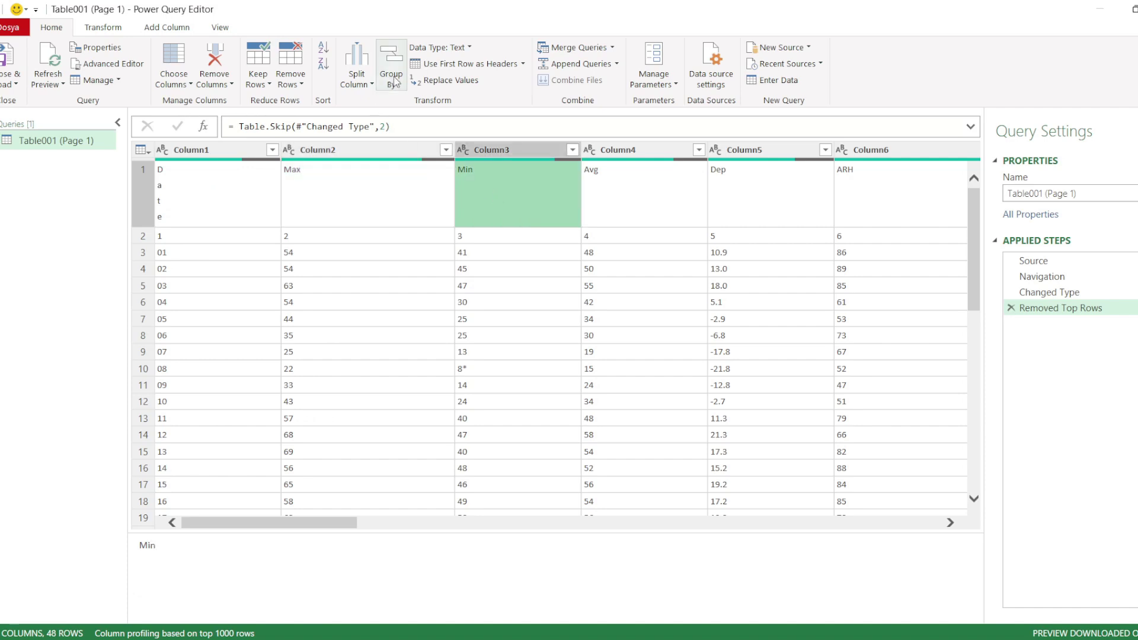
pyautogui.click(474, 64)
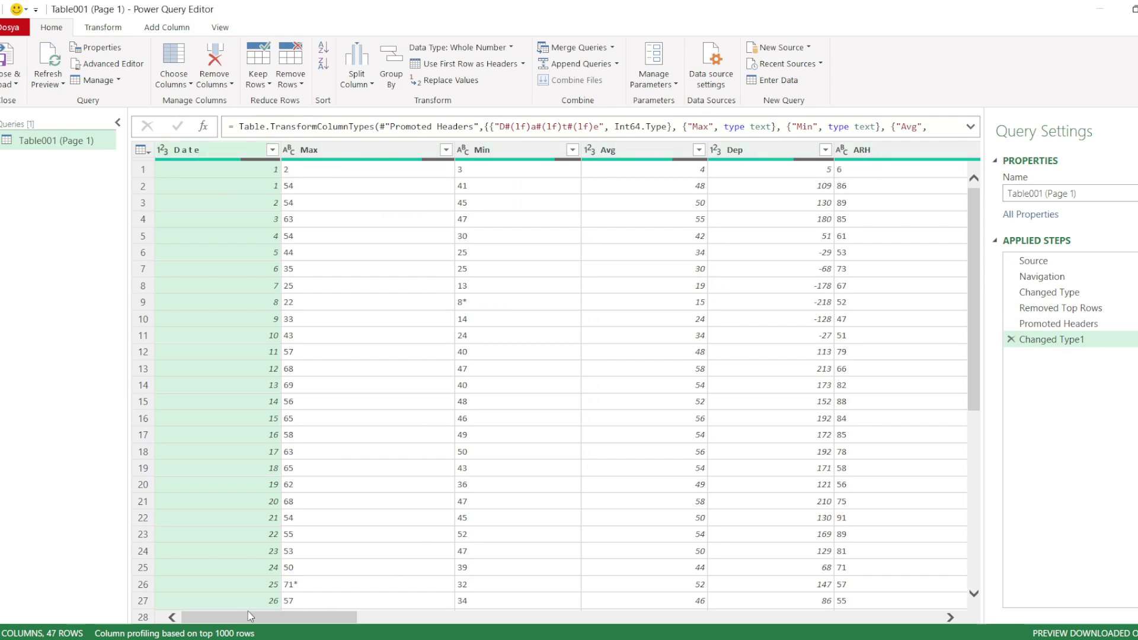
pyautogui.moveTo(255, 616); pyautogui.dragTo(17, 576)
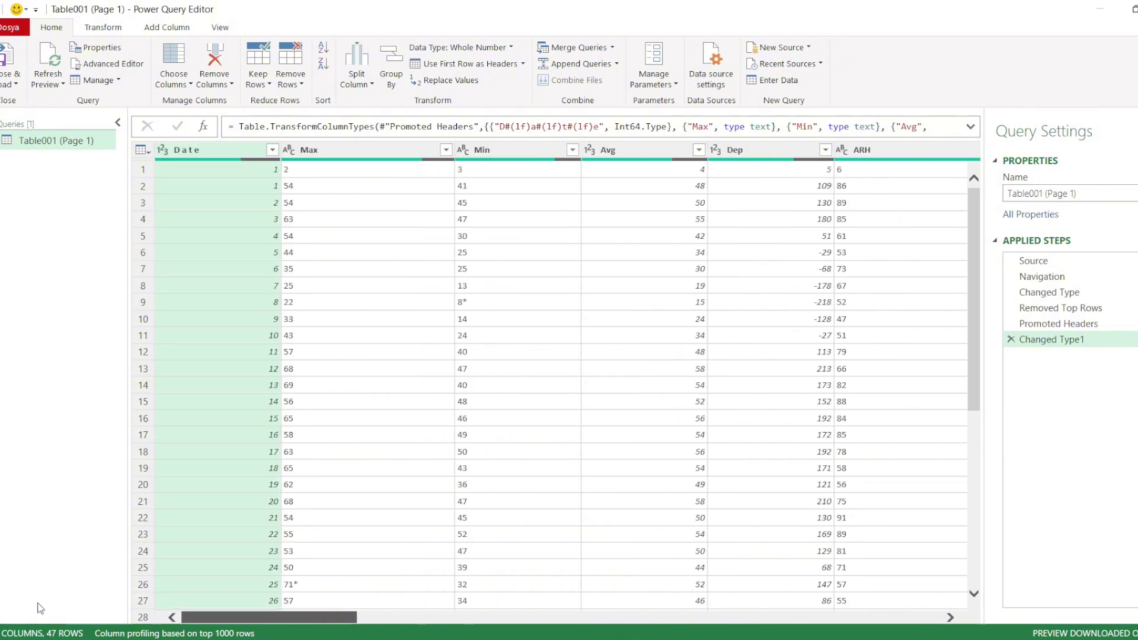
# - Close & Load the query to a new sheet and check the 8* value in Min
pyautogui.click(3, 78)
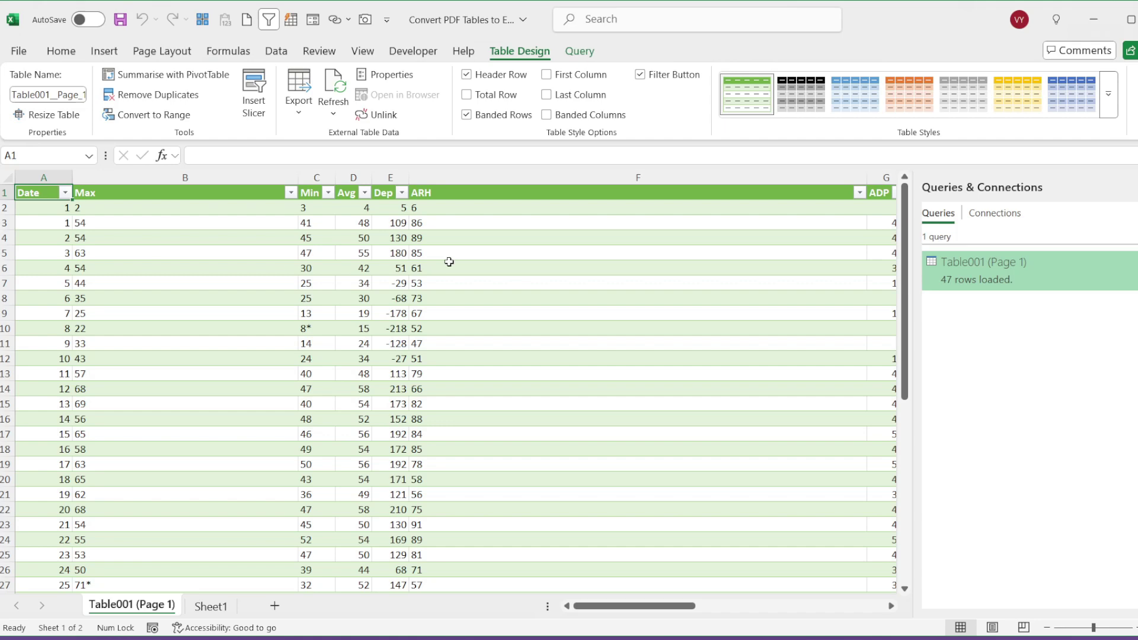
pyautogui.click(459, 288)
pyautogui.click(309, 327)
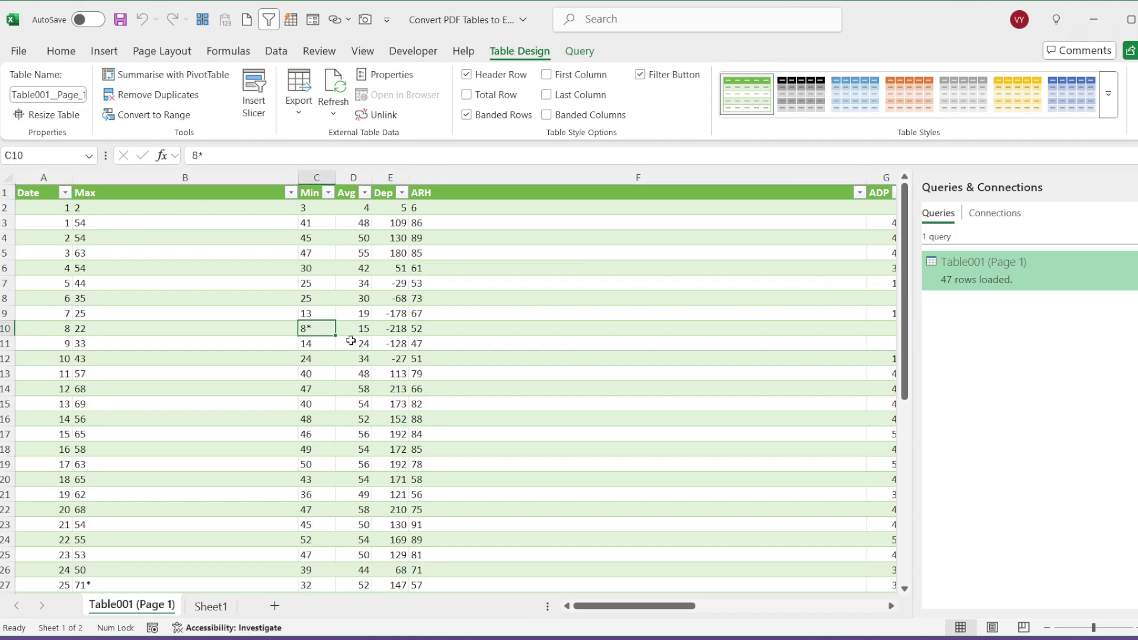
pyautogui.moveTo(630, 606); pyautogui.dragTo(352, 587)
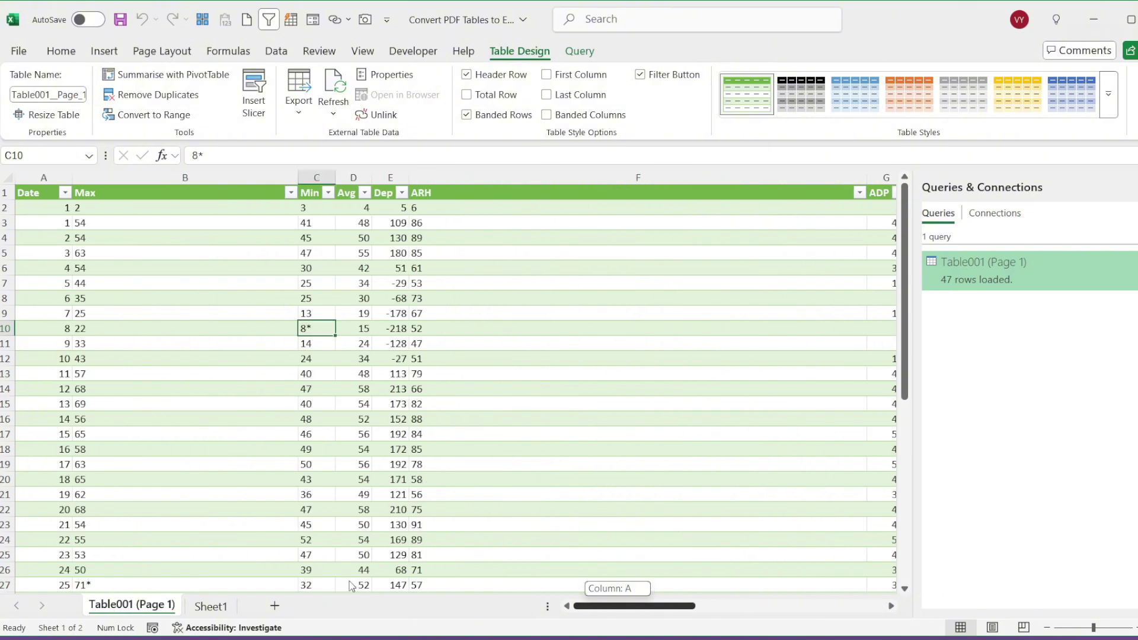
# - Refresh the Table001 (Page 1) table, then unlink it from its query via Table Design > Unlink
pyautogui.click(153, 346)
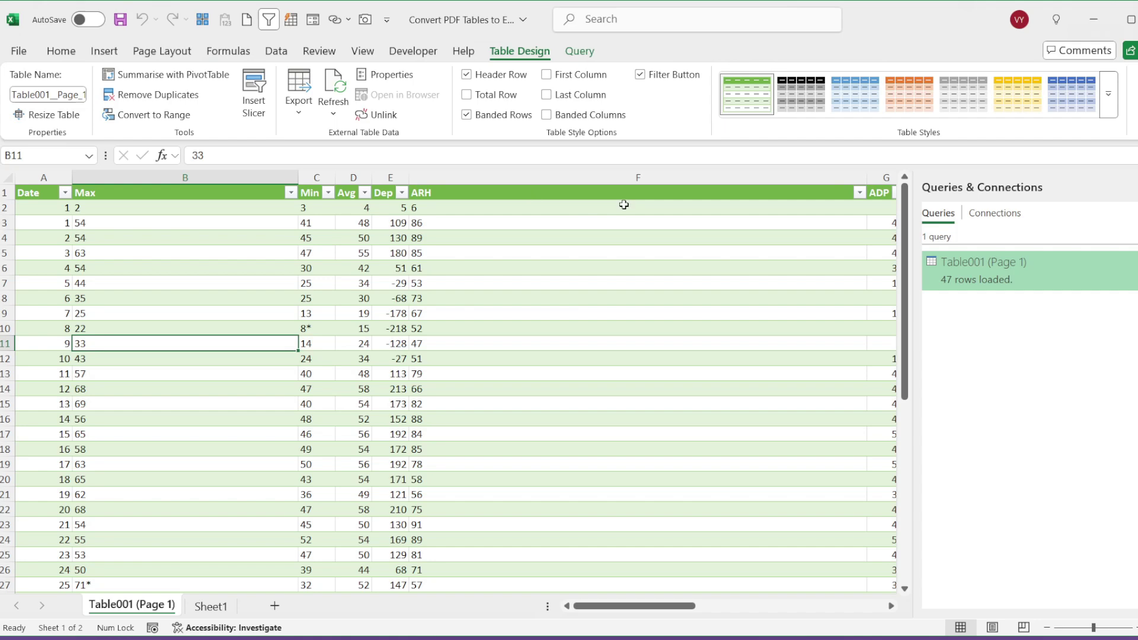
pyautogui.rightClick(445, 283)
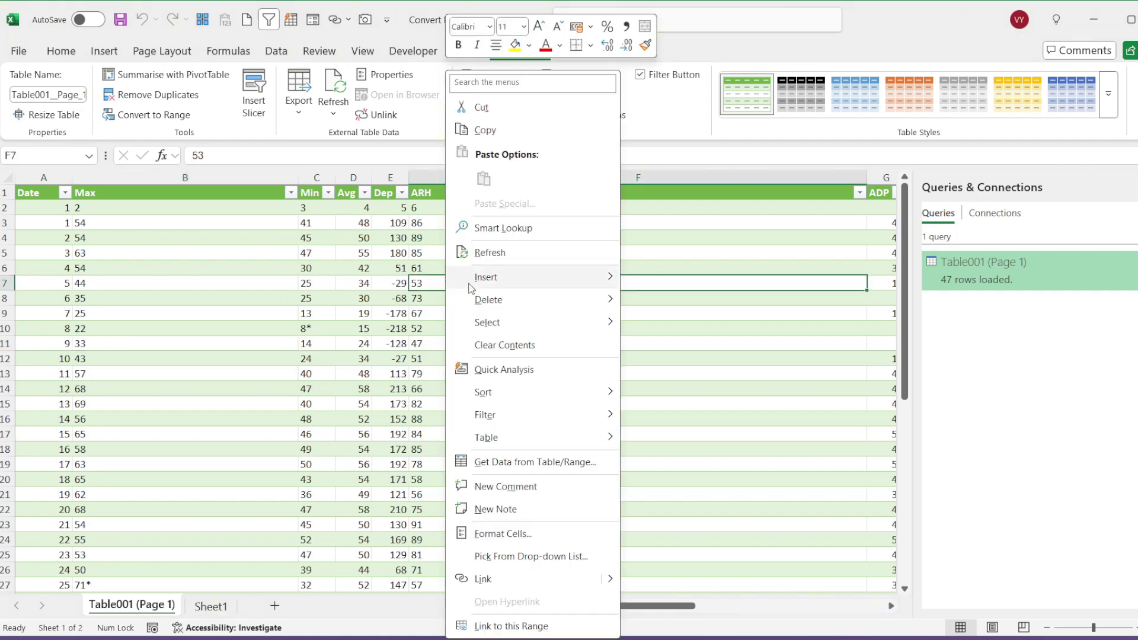
pyautogui.click(500, 256)
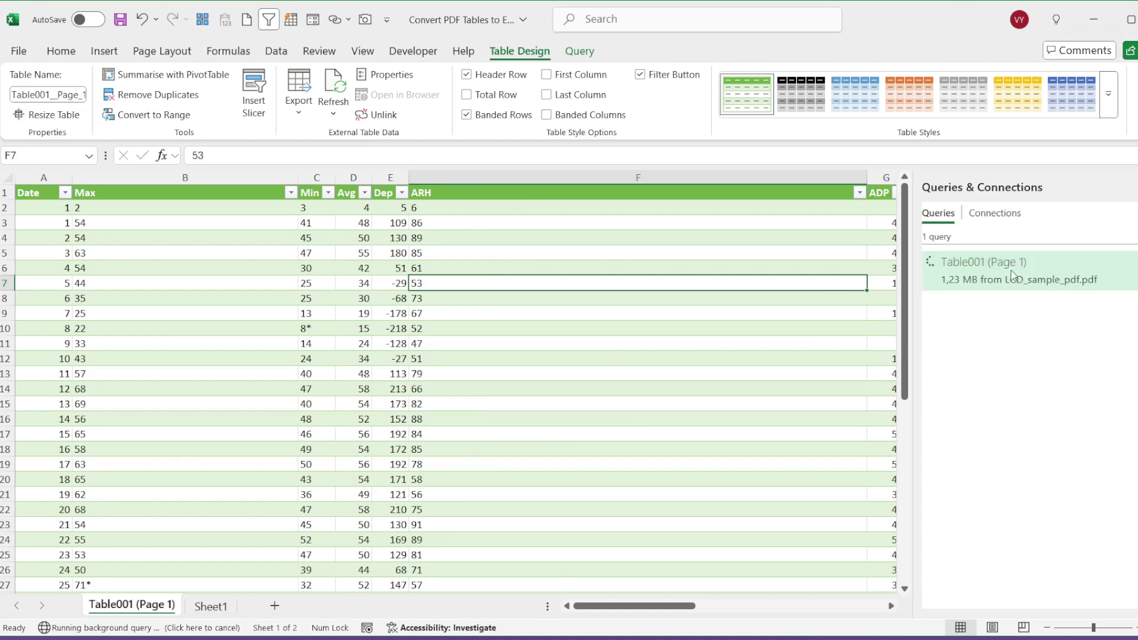
pyautogui.click(389, 119)
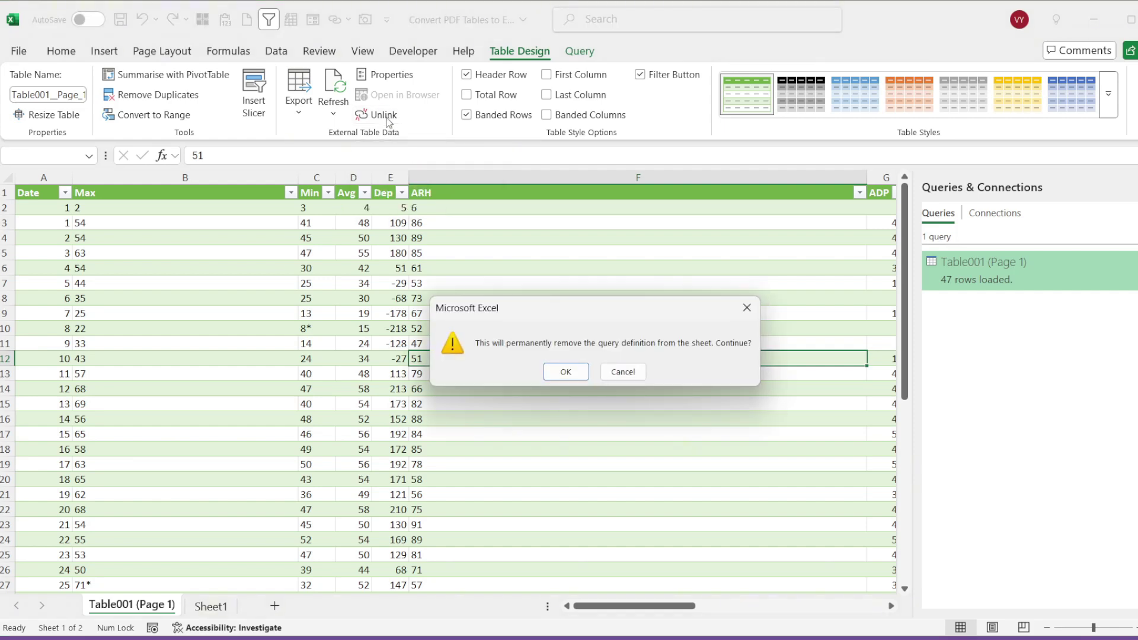
pyautogui.click(558, 371)
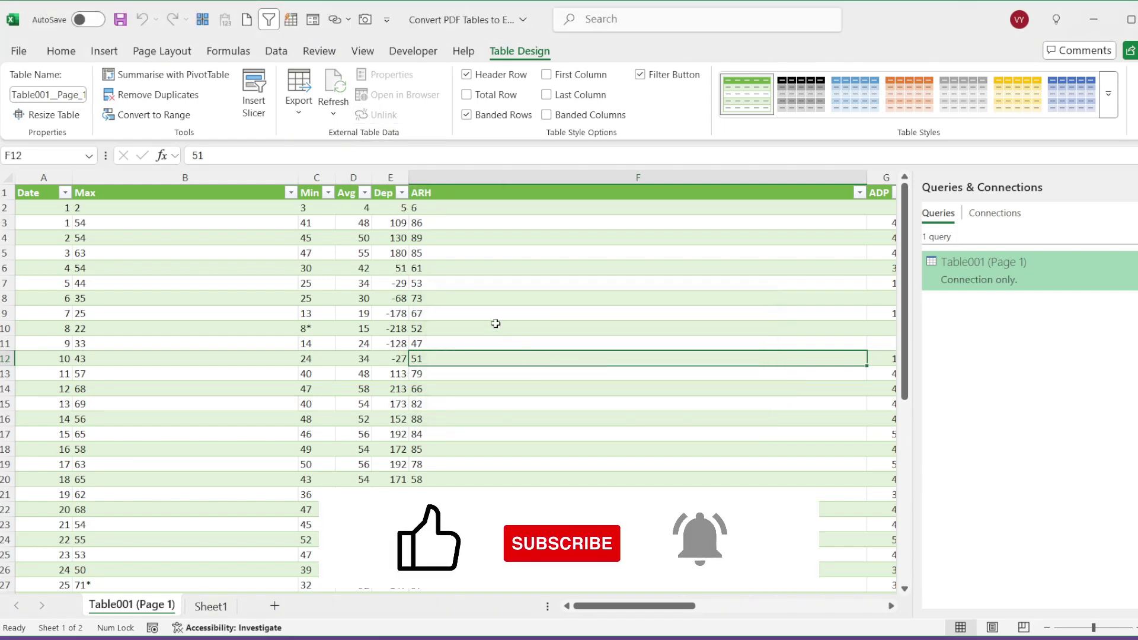
# - Close the Queries & Connections pane and narrow the ARH column so columns through Snow fit
pyautogui.rightClick(495, 324)
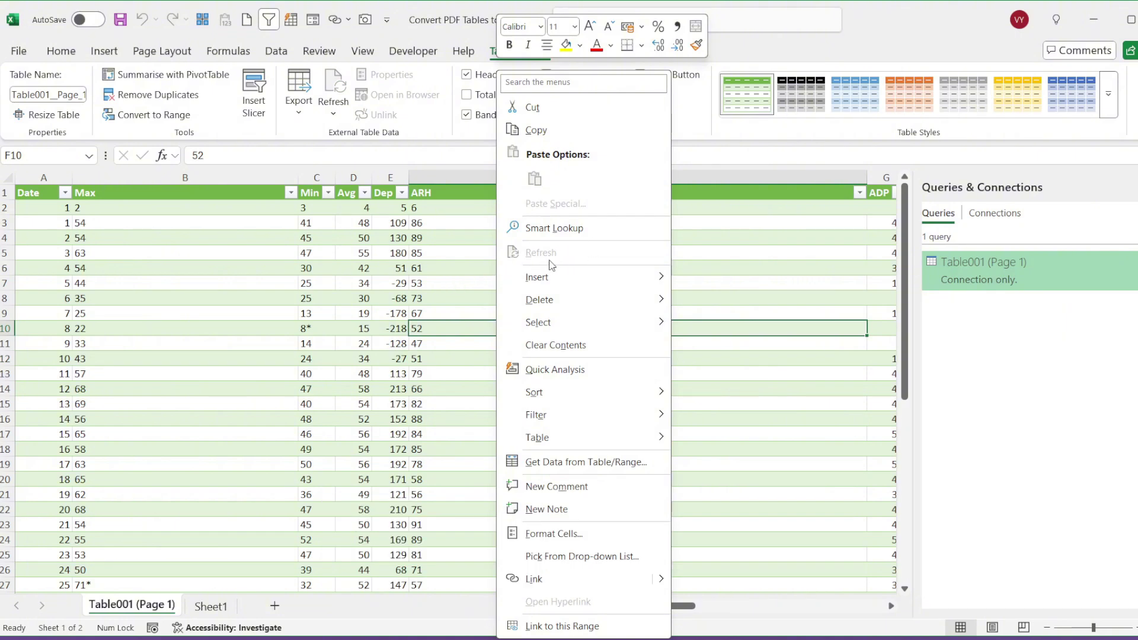
pyautogui.click(477, 282)
pyautogui.click(1133, 187)
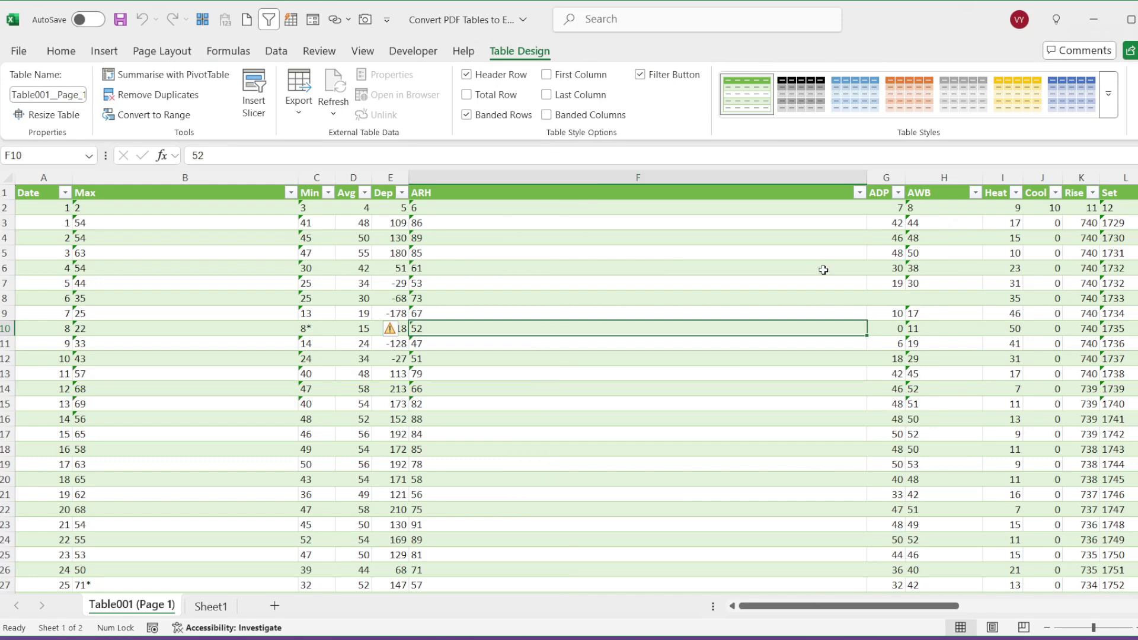
pyautogui.click(371, 392)
pyautogui.moveTo(774, 606)
pyautogui.mouseDown()
pyautogui.moveTo(809, 606)
pyautogui.moveTo(774, 606)
pyautogui.mouseUp()
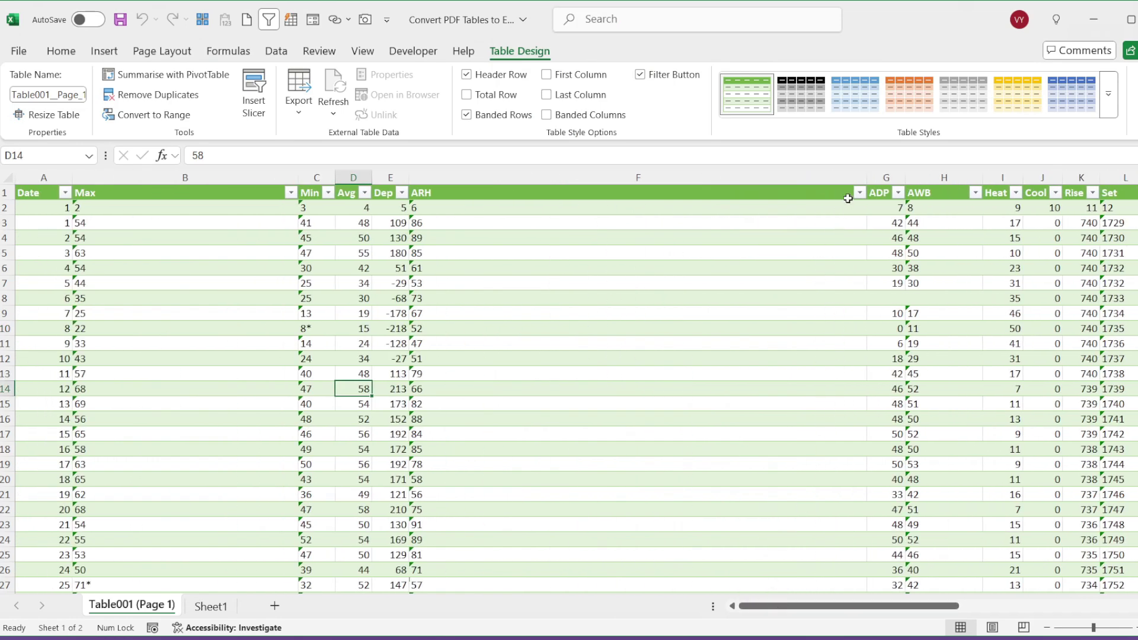
pyautogui.moveTo(866, 179); pyautogui.dragTo(439, 181)
pyautogui.click(638, 369)
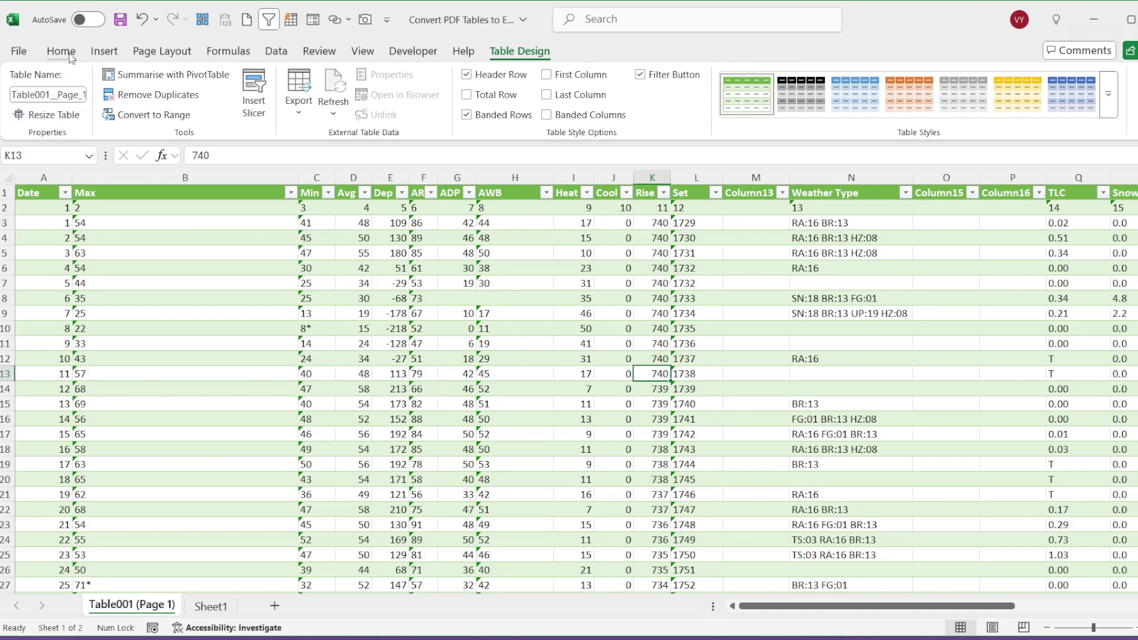
# - Rename the table from Table001__Page_1 to Table in the Table Name box
pyautogui.click(59, 95)
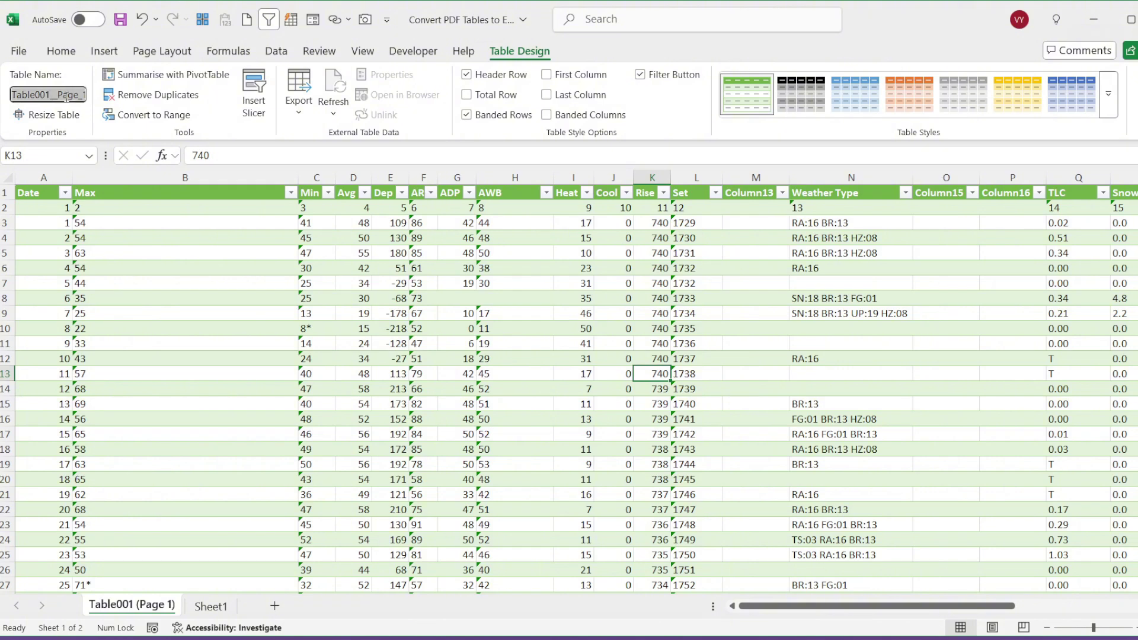
pyautogui.write('Table')
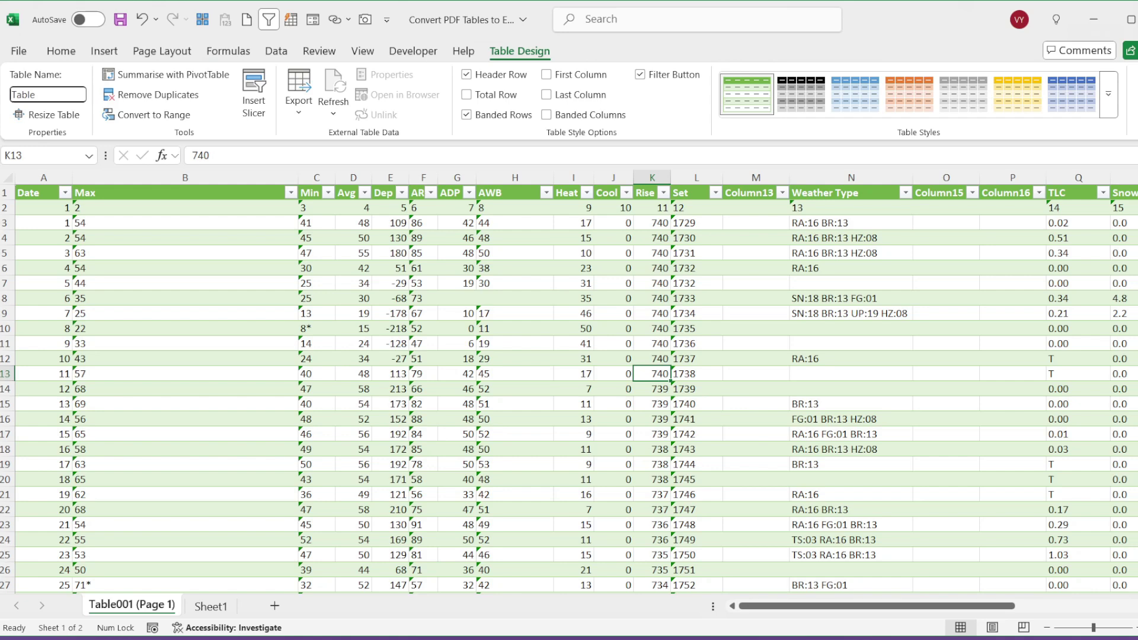
pyautogui.press('Return')
# - Look over the Refresh and Export options in Table Design without changing anything
pyautogui.click(432, 283)
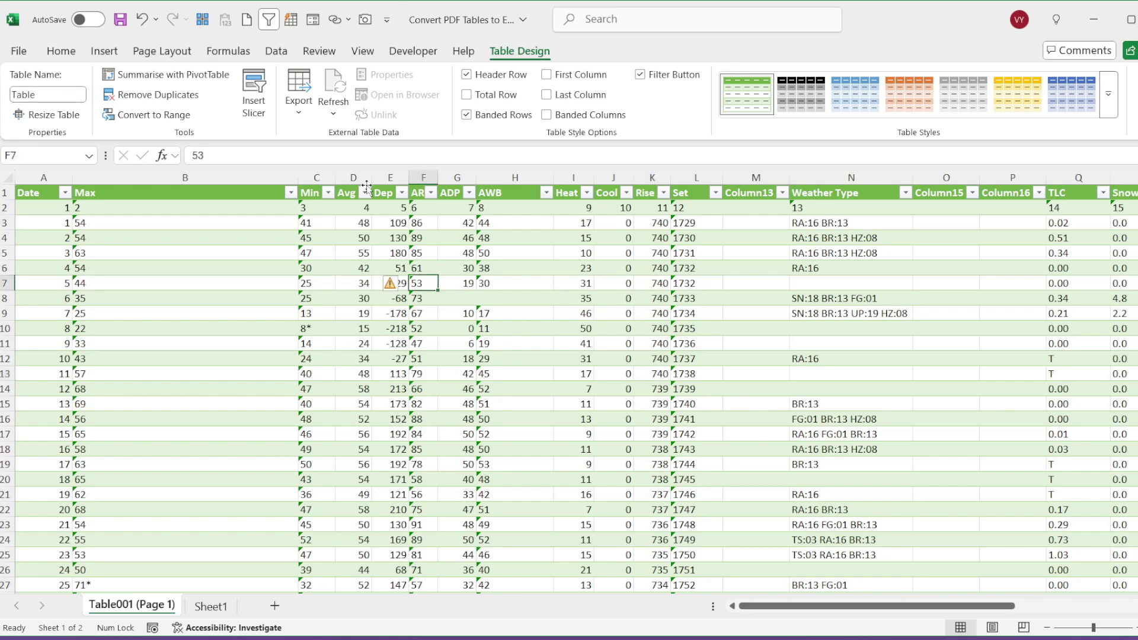
pyautogui.click(333, 109)
pyautogui.click(218, 256)
pyautogui.click(299, 103)
pyautogui.click(219, 263)
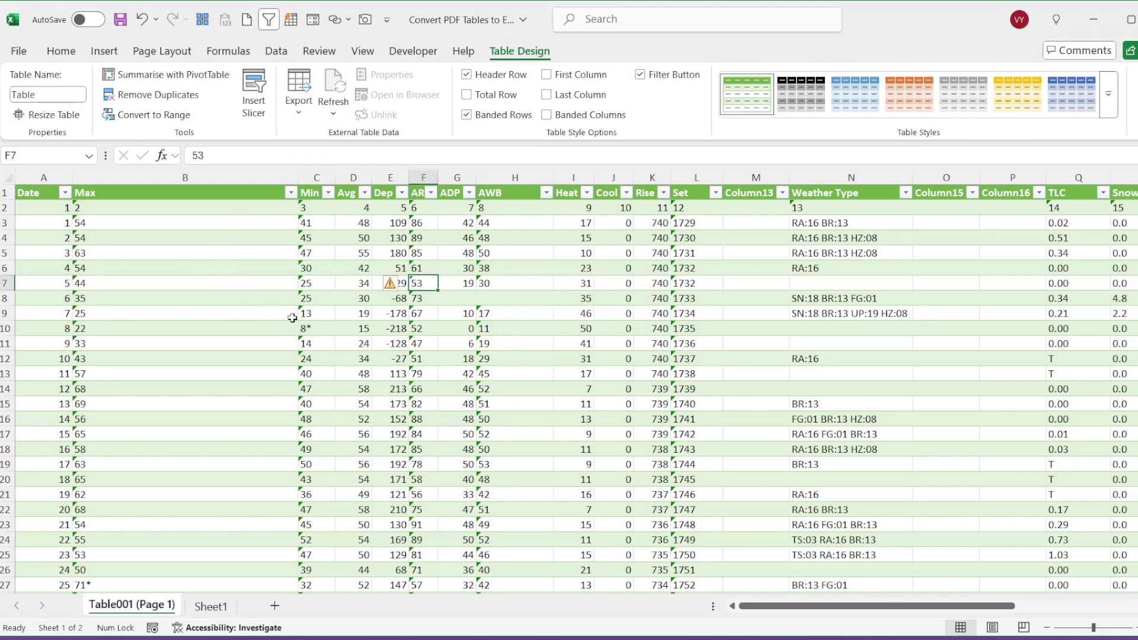